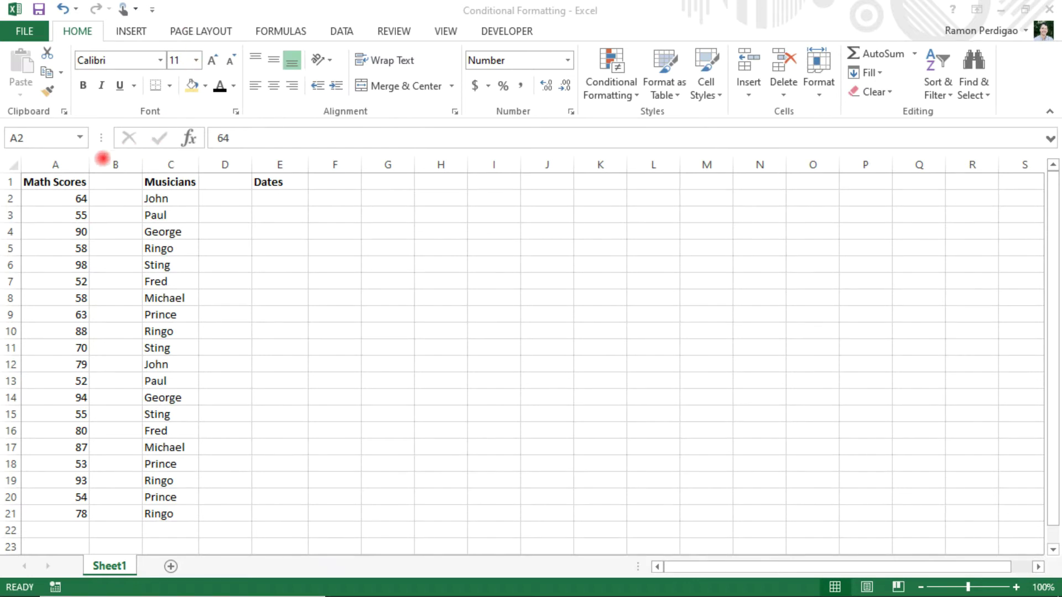
- Select cell A2, the first Math score
{"action": "left_click", "coordinate": [55, 165]}
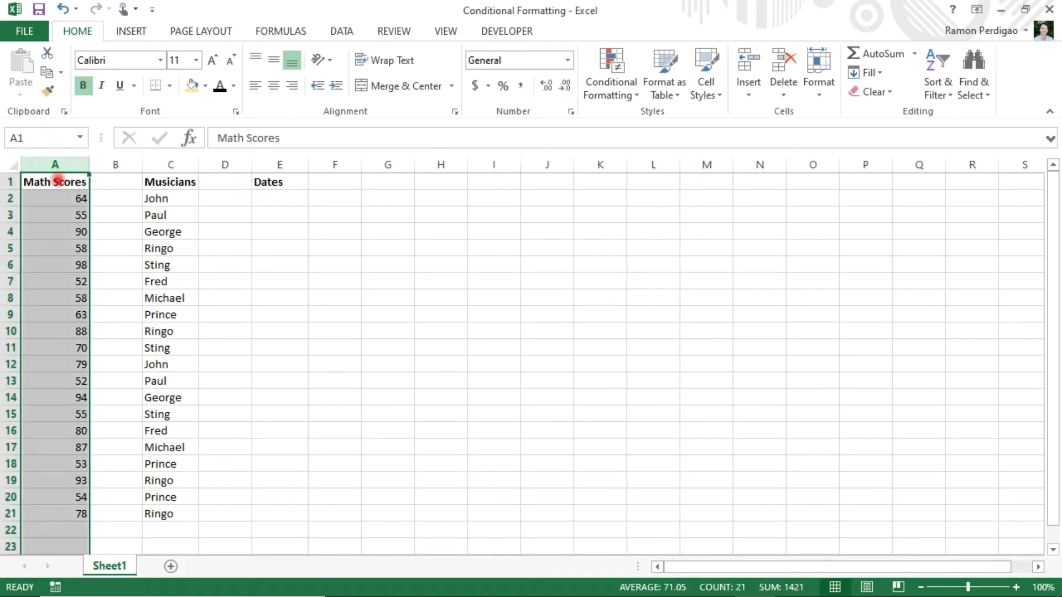
{"action": "left_click_drag", "start_coordinate": [58, 181], "coordinate": [55, 249]}
{"action": "left_click", "coordinate": [58, 181]}
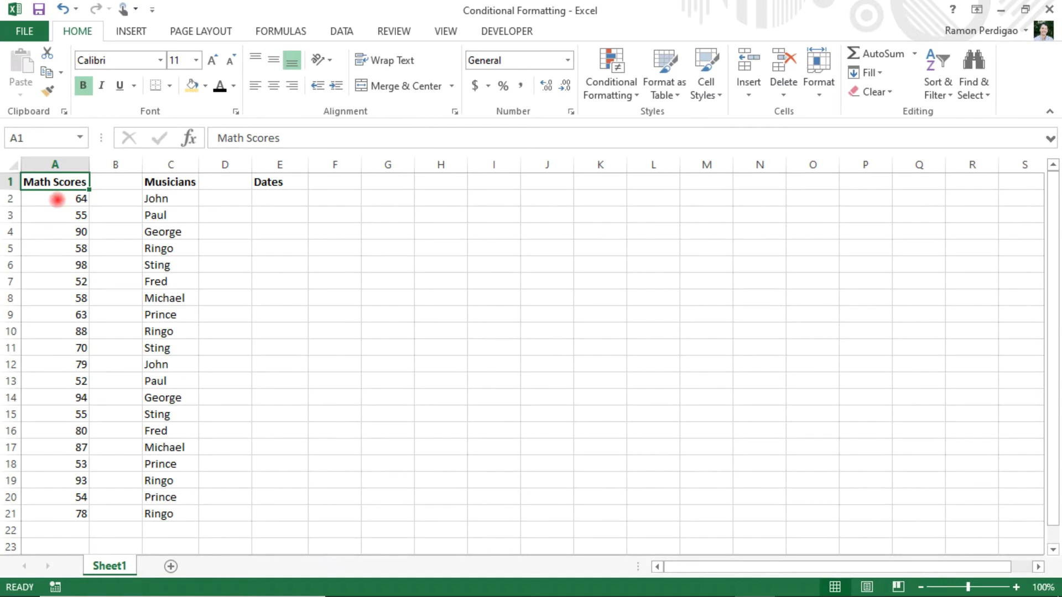
{"action": "left_click", "coordinate": [58, 199]}
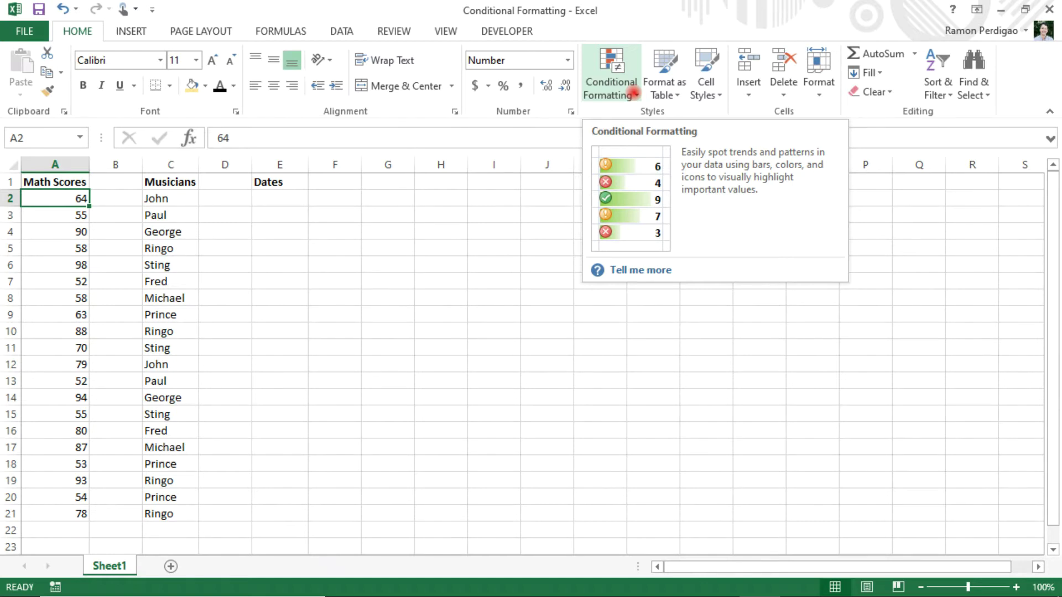
- Give A2 a greater-than-90 rule with Green Fill with Dark Green Text
{"action": "left_click", "coordinate": [633, 94]}
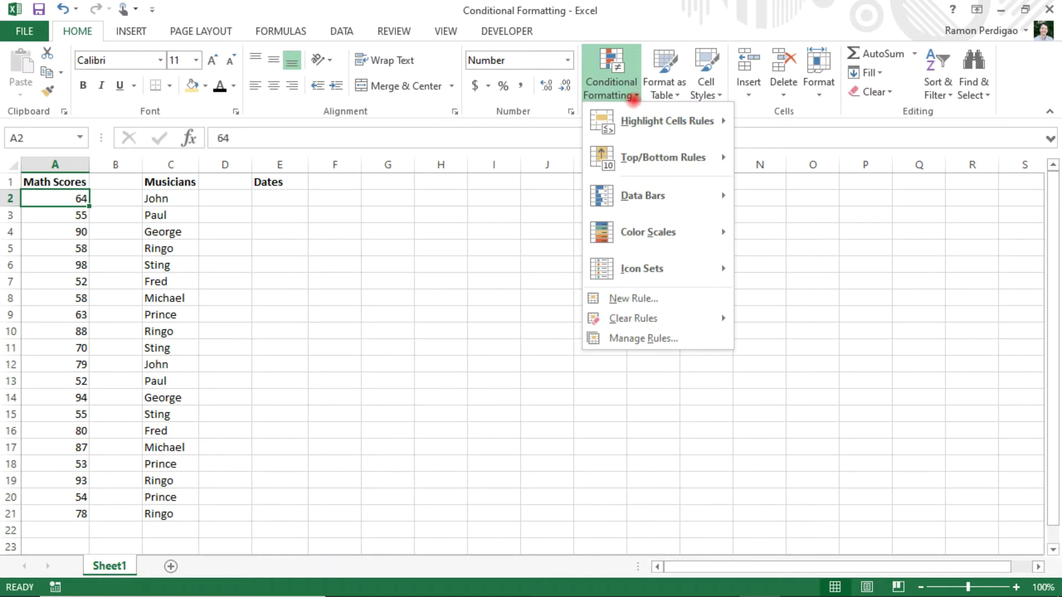
{"action": "mouse_move", "coordinate": [641, 118]}
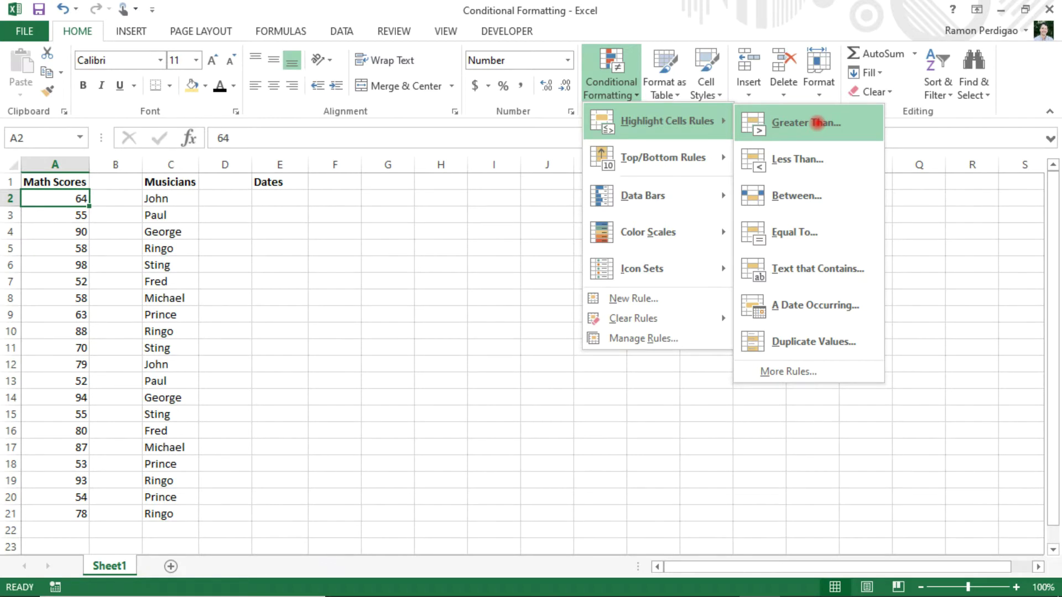
{"action": "left_click", "coordinate": [817, 122]}
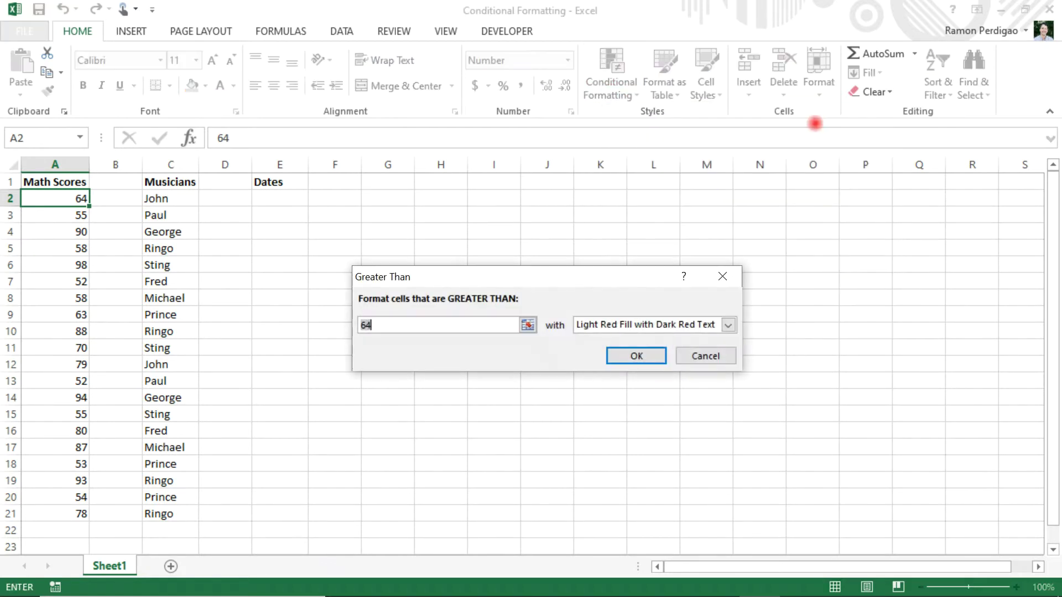
{"action": "left_click", "coordinate": [390, 326]}
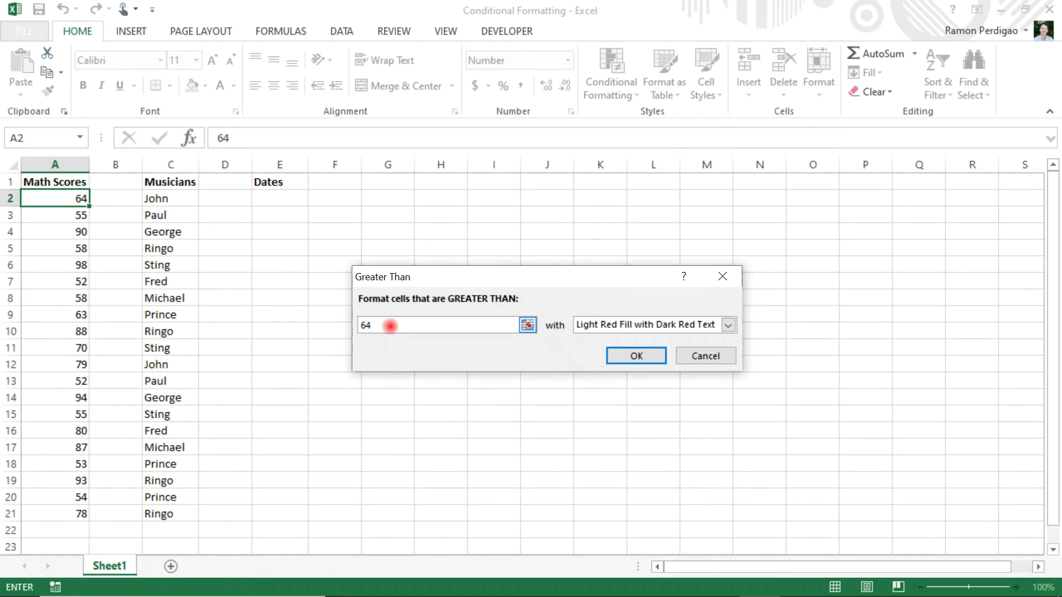
{"action": "key", "text": "BackSpace"}
{"action": "key", "text": "BackSpace"}
{"action": "type", "text": "9"}
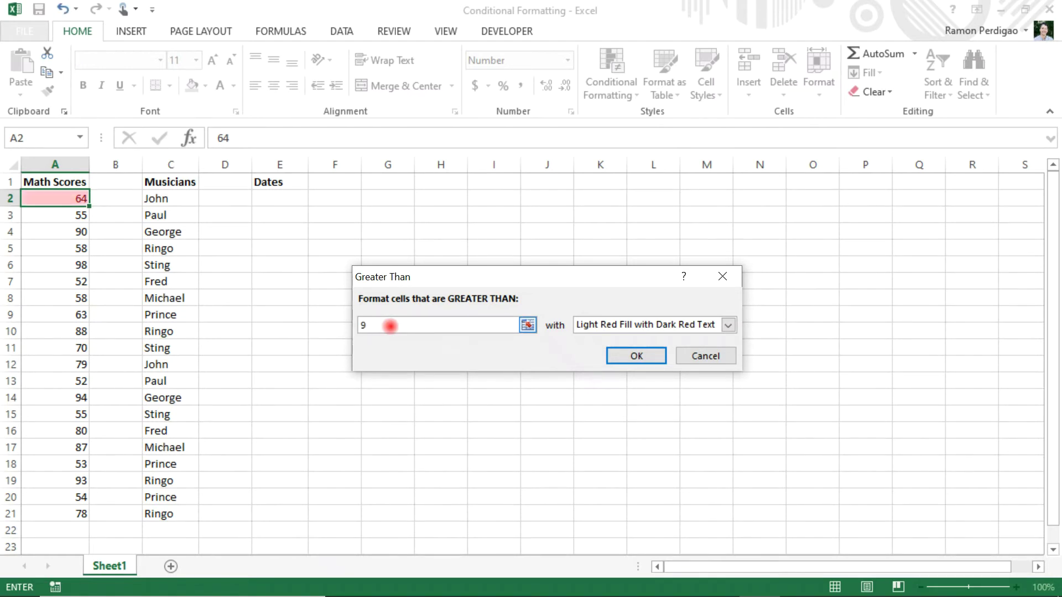
{"action": "type", "text": "0"}
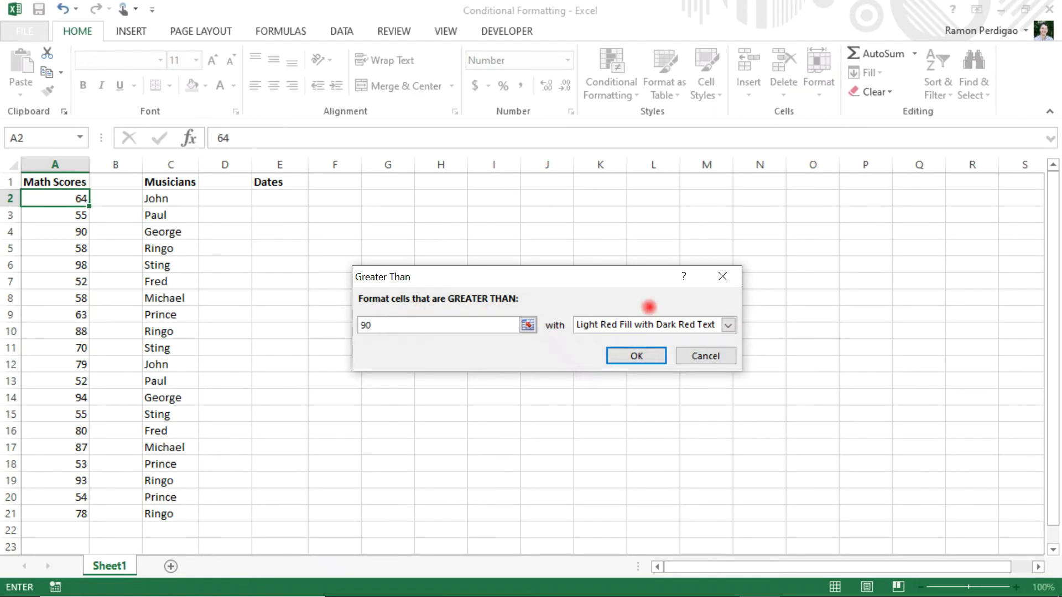
{"action": "left_click", "coordinate": [726, 325]}
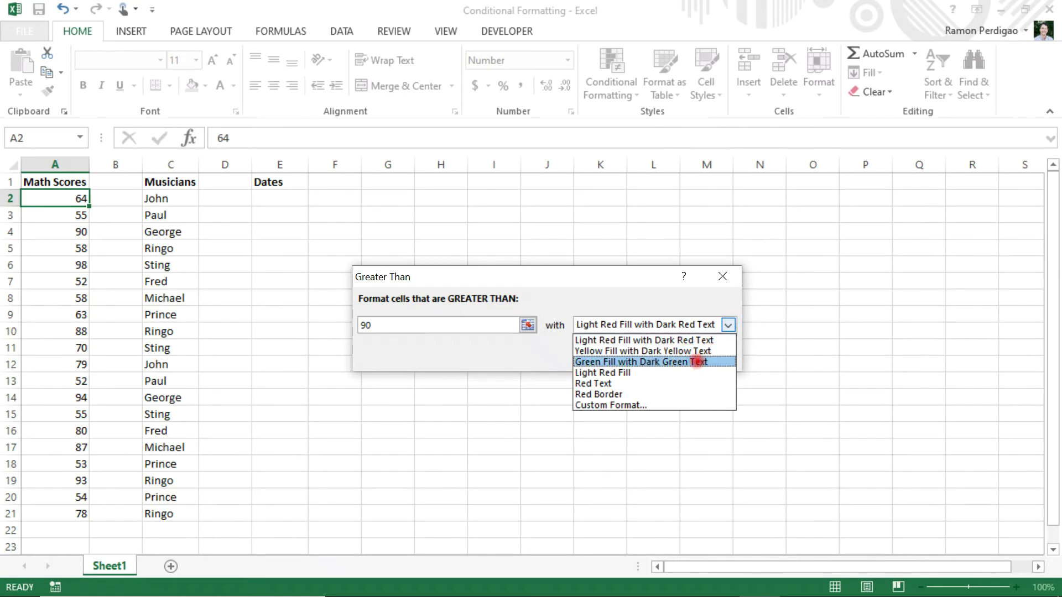
{"action": "left_click", "coordinate": [698, 362]}
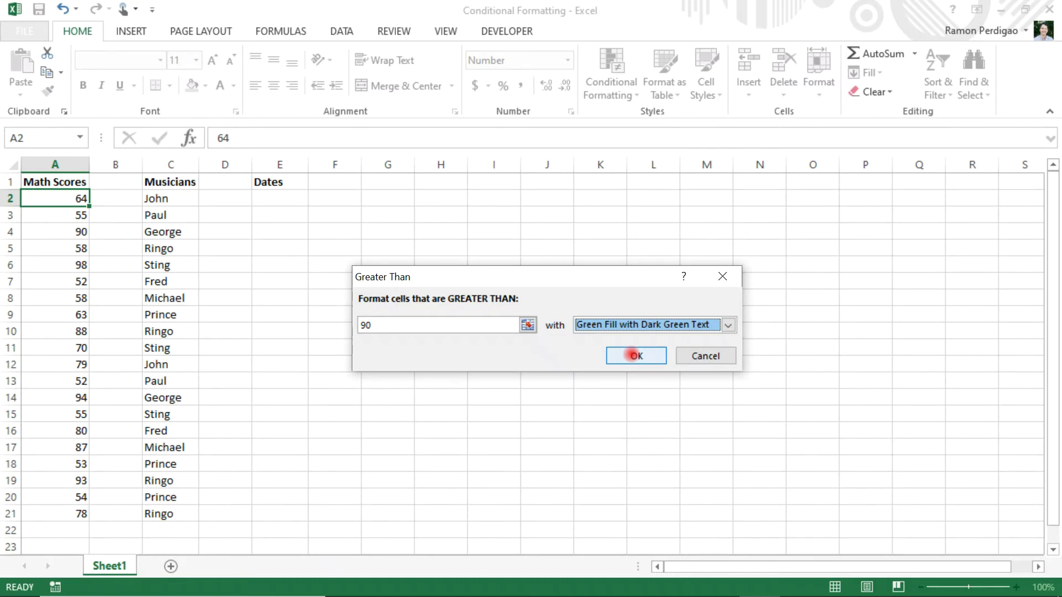
{"action": "left_click", "coordinate": [635, 355]}
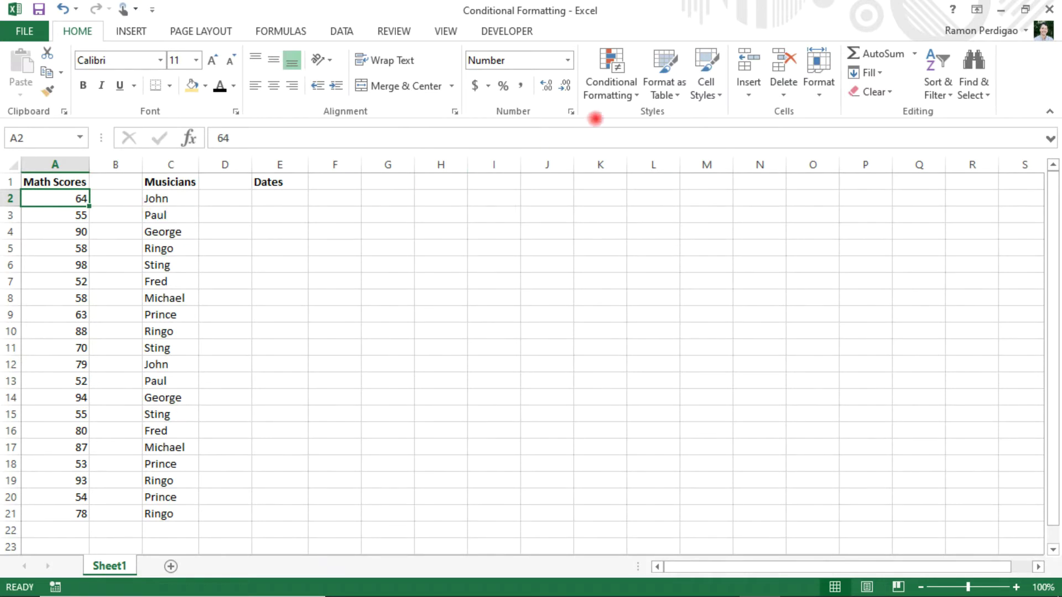
{"action": "left_click", "coordinate": [623, 93]}
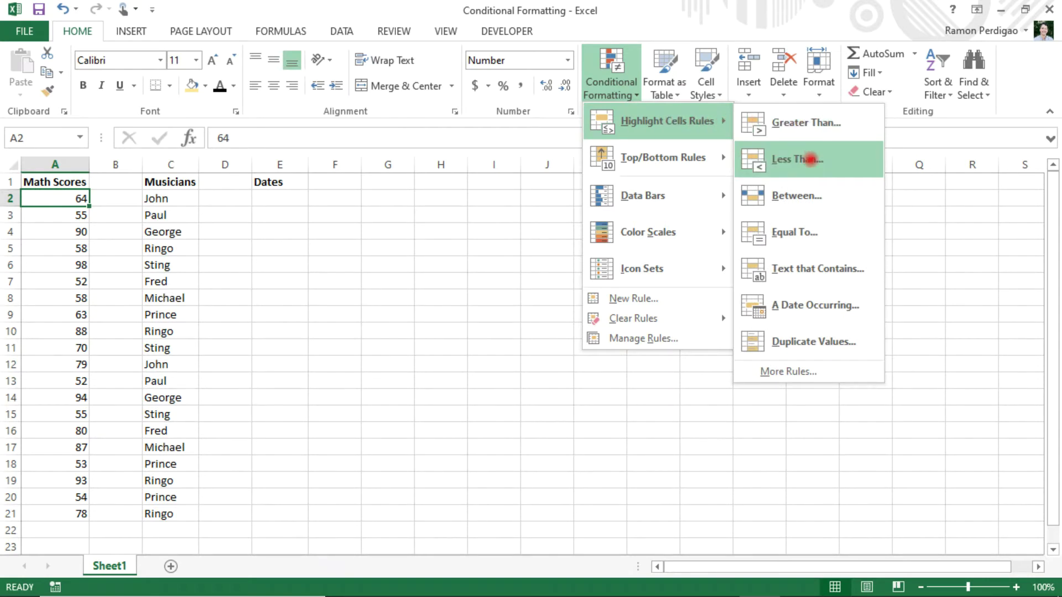
- Add a less-than-60 rule to A2 using Light Red Fill with Dark Red Text
{"action": "left_click", "coordinate": [810, 159]}
{"action": "left_click", "coordinate": [411, 319]}
{"action": "key", "text": "BackSpace"}
{"action": "key", "text": "BackSpace"}
{"action": "type", "text": "60"}
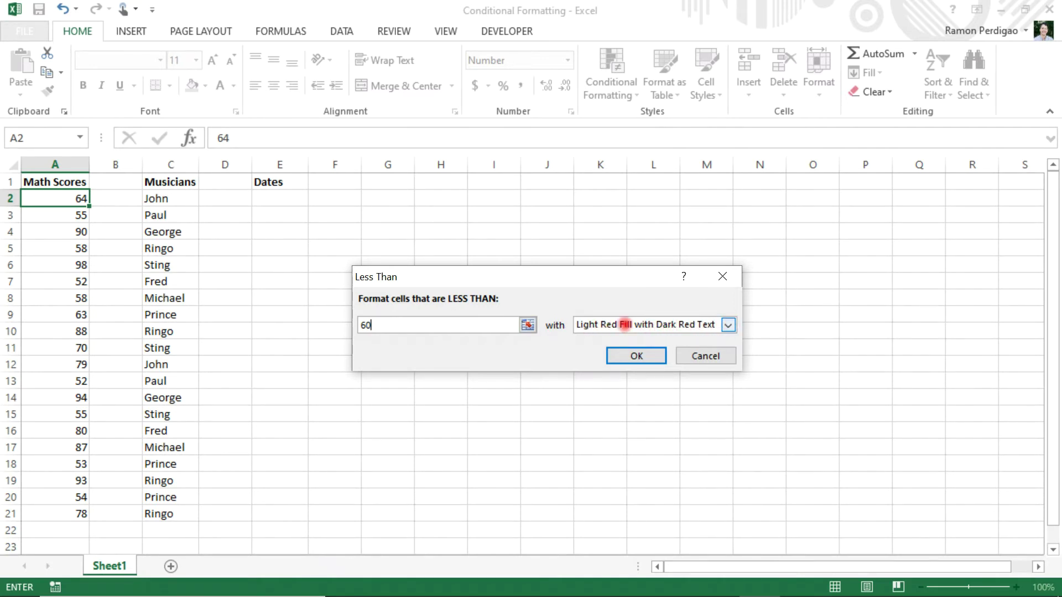
{"action": "left_click", "coordinate": [638, 353]}
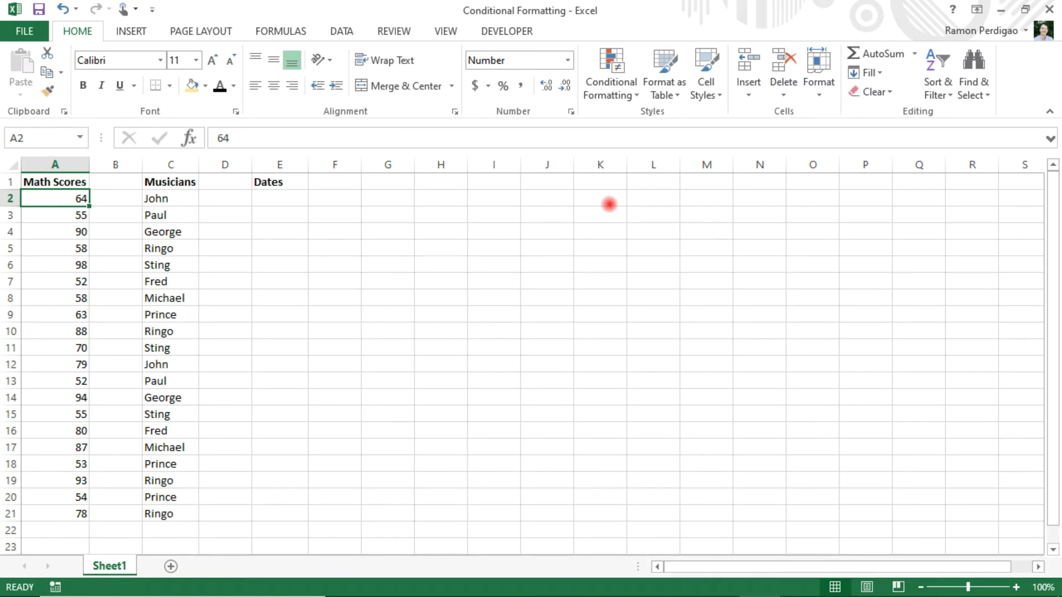
- Add a between 61 and 89 rule to A2 with Yellow Fill with Dark Yellow Text
{"action": "left_click", "coordinate": [629, 90]}
{"action": "mouse_move", "coordinate": [642, 119]}
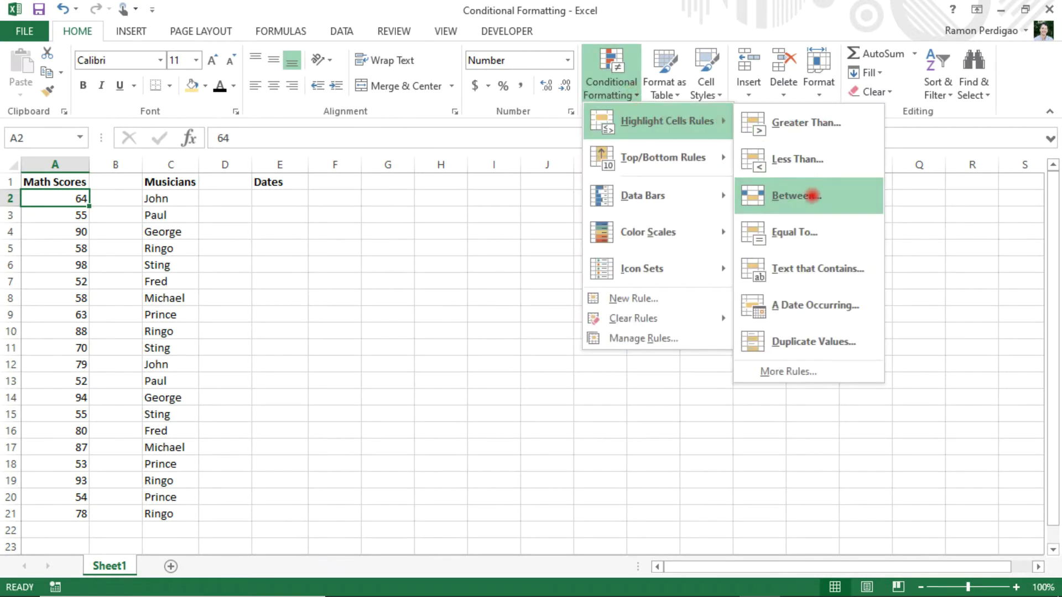
{"action": "left_click", "coordinate": [820, 197]}
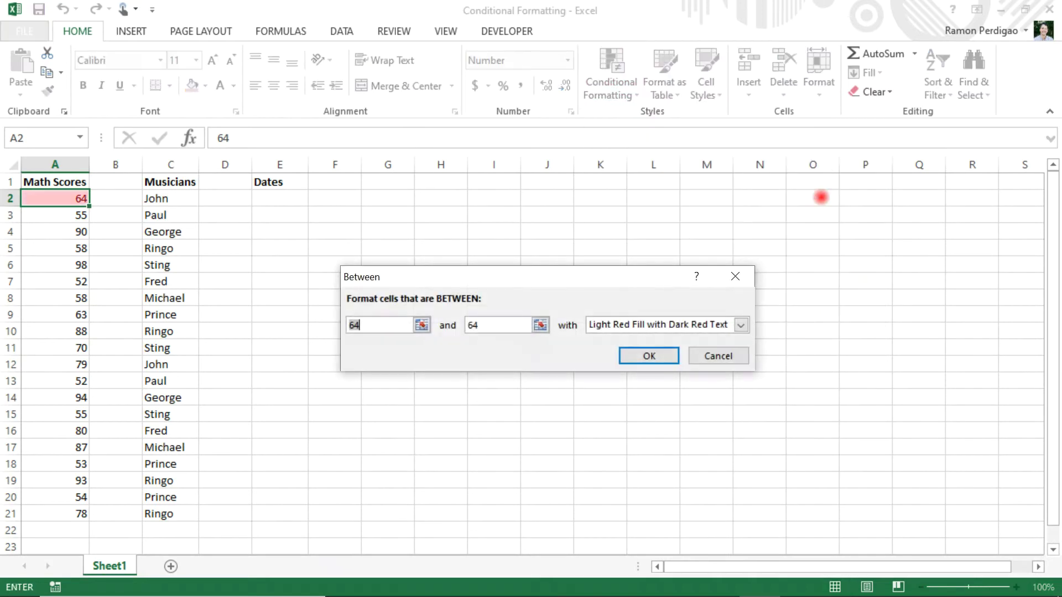
{"action": "left_click", "coordinate": [392, 324]}
{"action": "key", "text": "BackSpace"}
{"action": "type", "text": "1"}
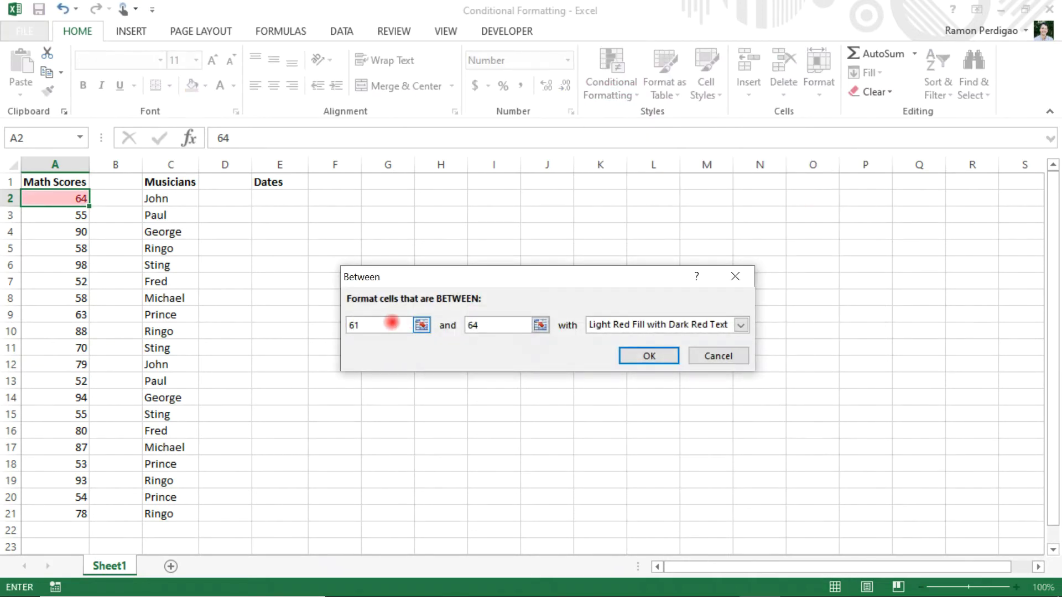
{"action": "left_click", "coordinate": [495, 321]}
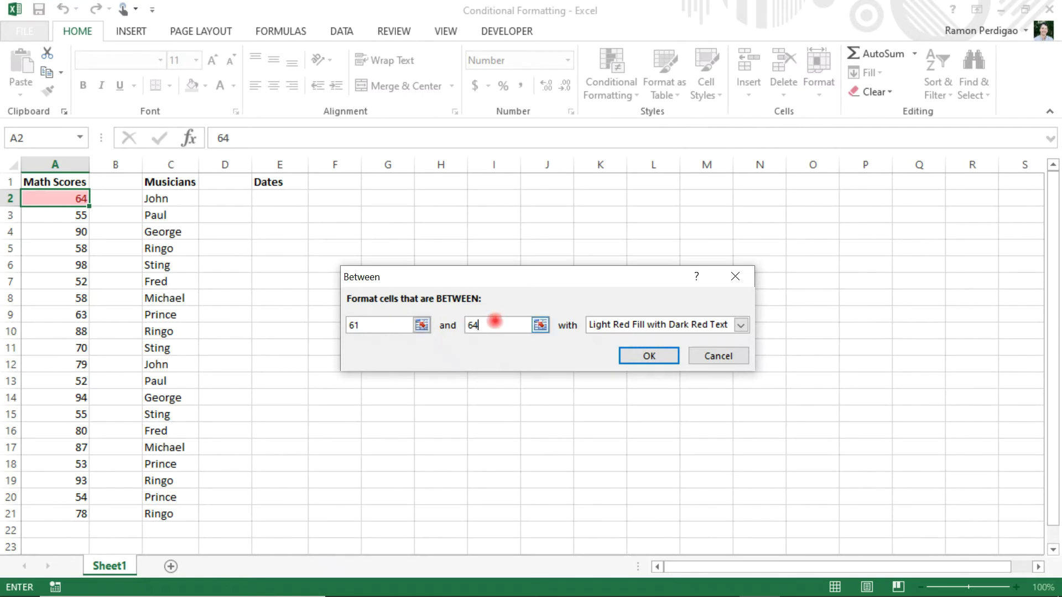
{"action": "key", "text": "BackSpace"}
{"action": "key", "text": "BackSpace"}
{"action": "type", "text": "89"}
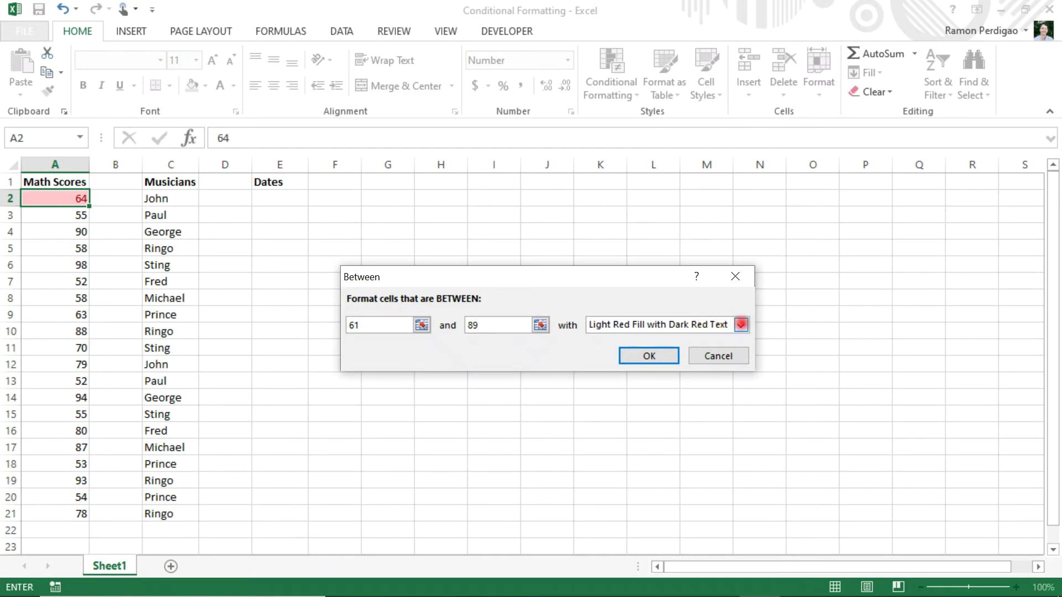
{"action": "left_click", "coordinate": [741, 324]}
{"action": "left_click", "coordinate": [711, 350]}
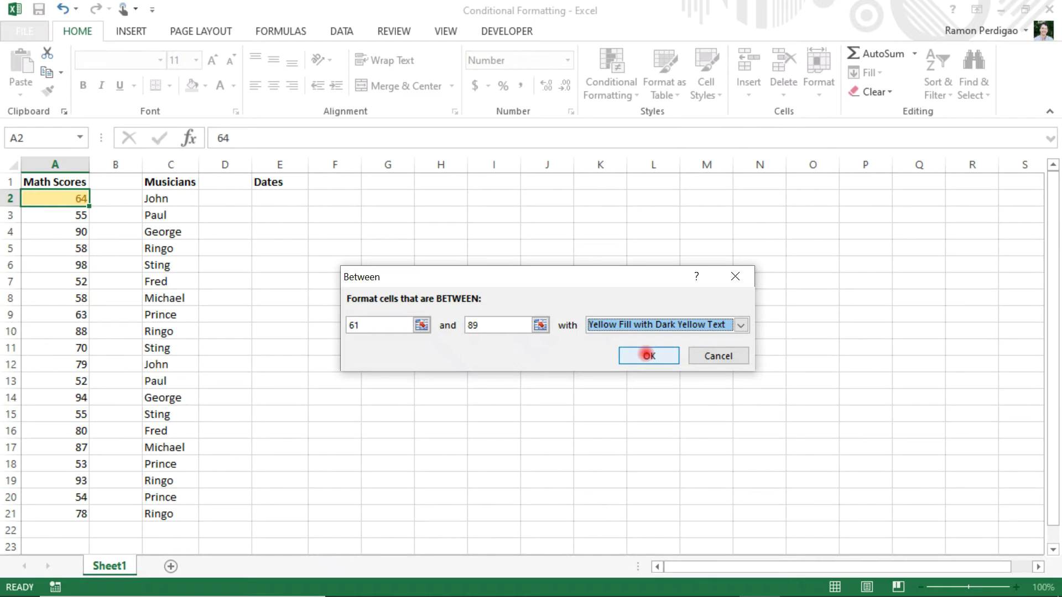
{"action": "left_click", "coordinate": [648, 355]}
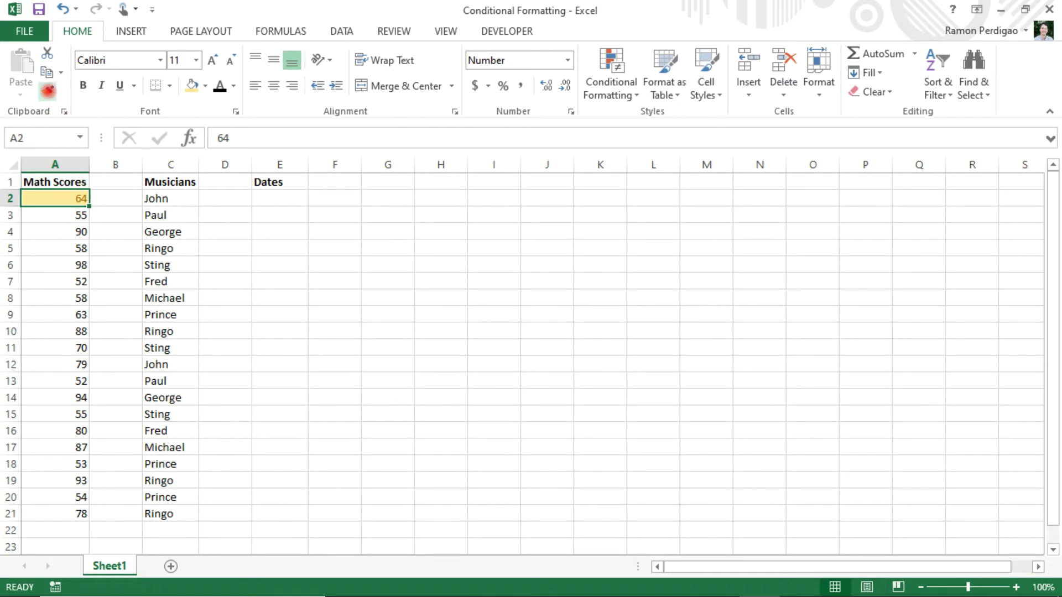
{"action": "left_click", "coordinate": [47, 90]}
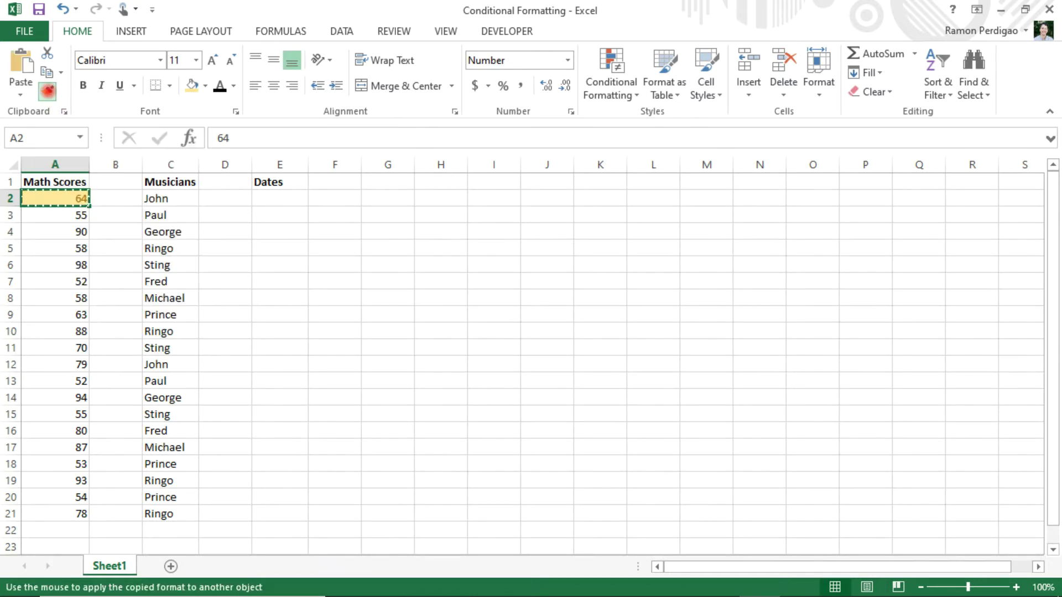
{"action": "left_click_drag", "start_coordinate": [59, 210], "coordinate": [74, 512]}
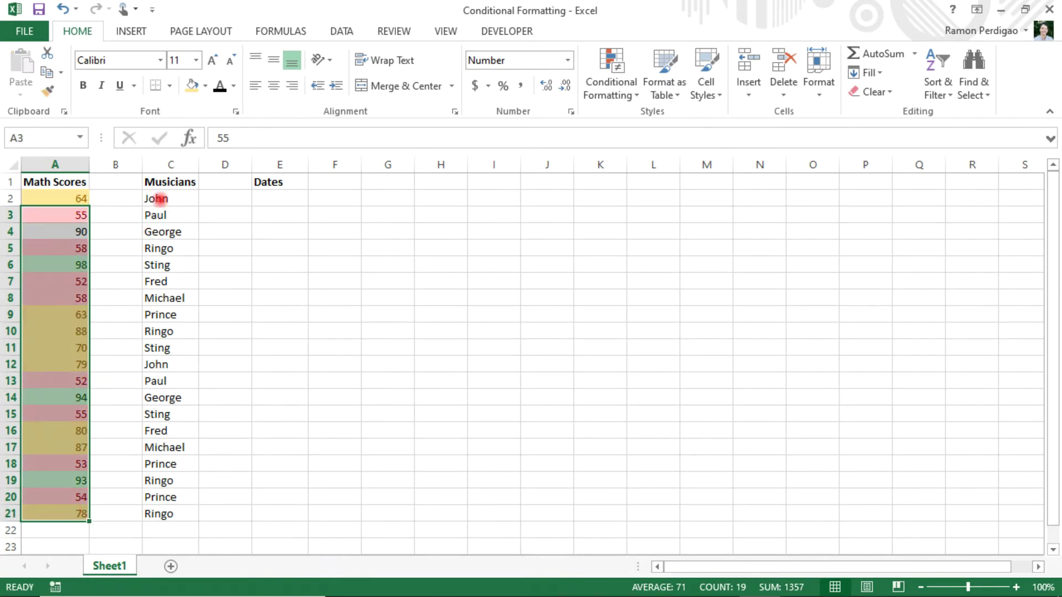
{"action": "left_click", "coordinate": [167, 180]}
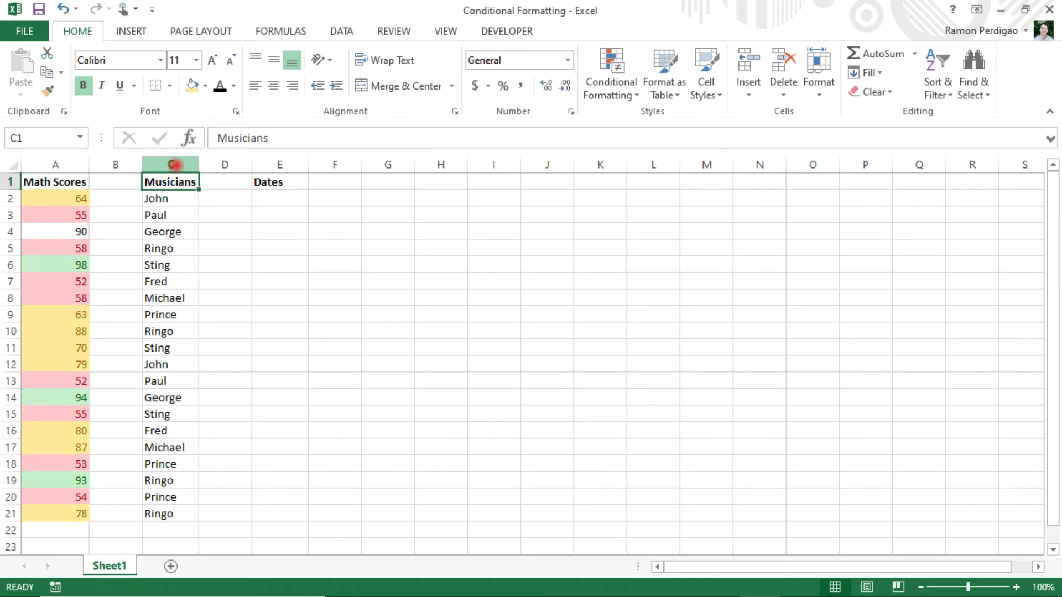
- Select cell C2, which contains John
{"action": "left_click", "coordinate": [174, 165]}
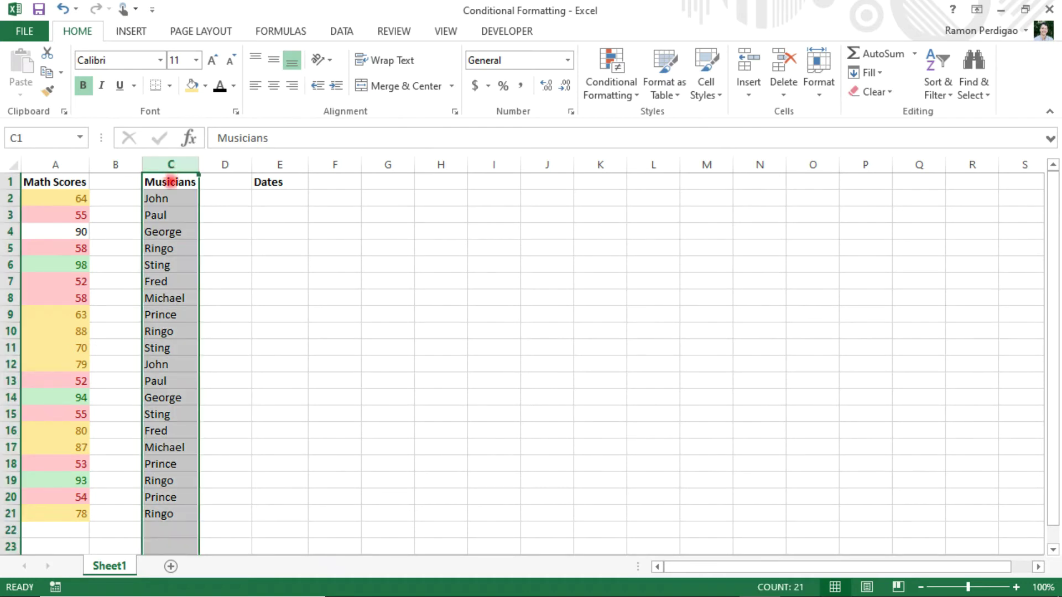
{"action": "left_click", "coordinate": [171, 182]}
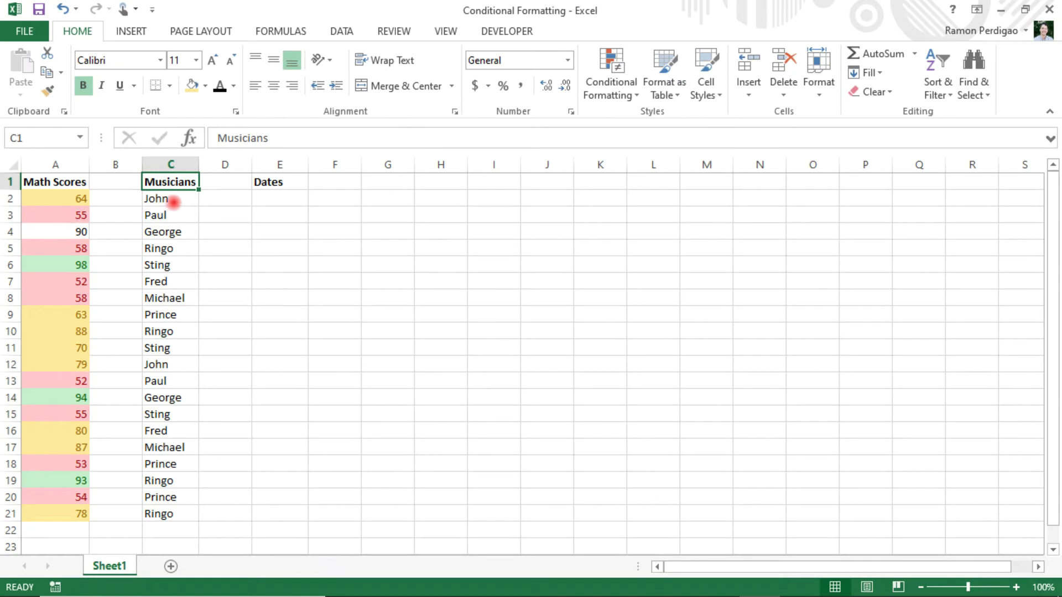
{"action": "left_click", "coordinate": [171, 199]}
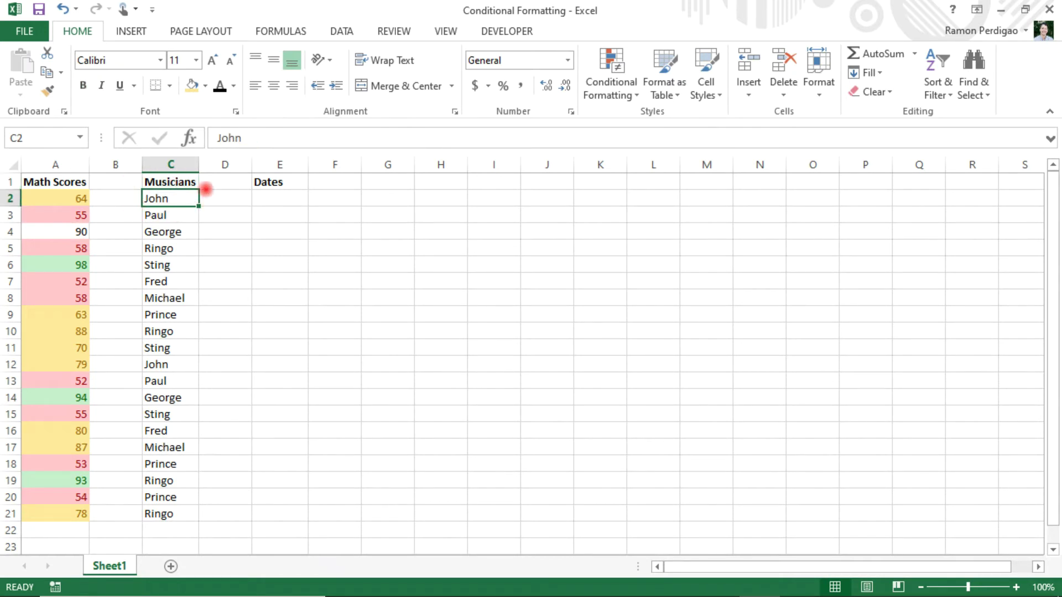
- Give C2 a 'Text that Contains John' rule with Green Fill with Dark Green Text
{"action": "left_click", "coordinate": [627, 89]}
{"action": "mouse_move", "coordinate": [641, 118]}
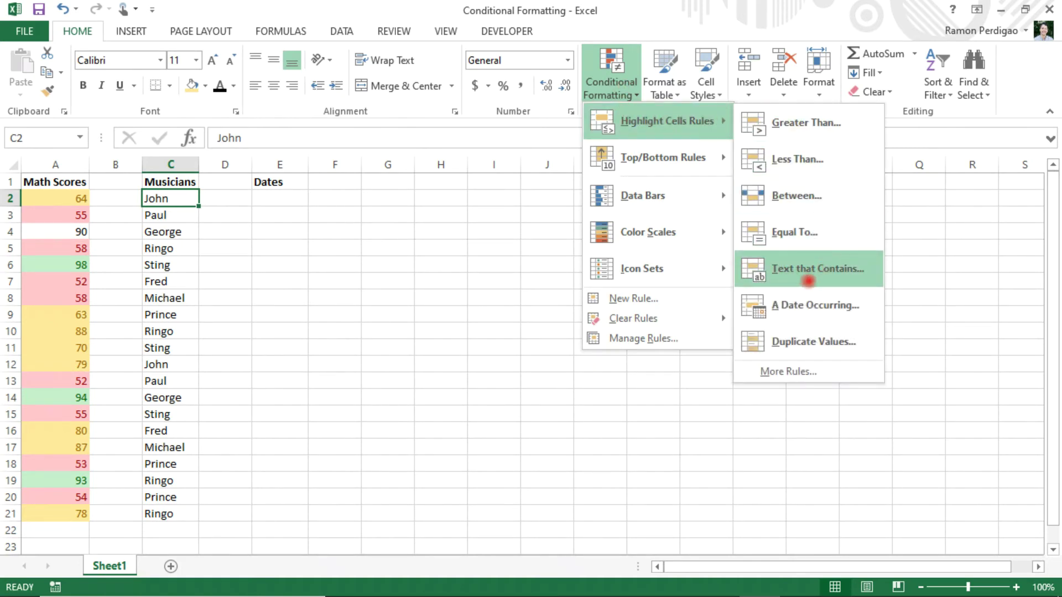
{"action": "left_click", "coordinate": [807, 269]}
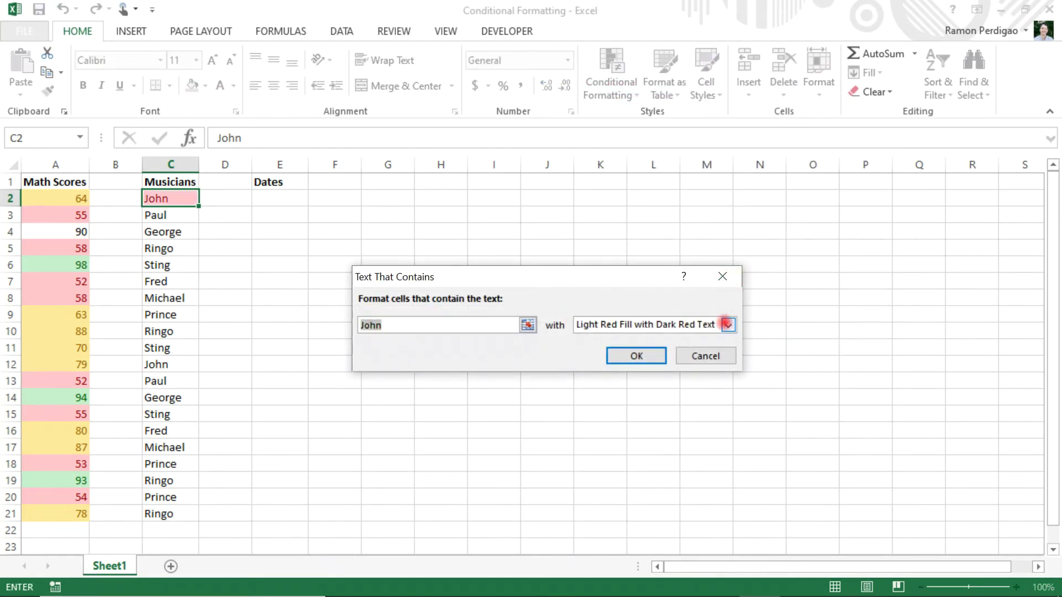
{"action": "left_click", "coordinate": [726, 324]}
{"action": "left_click", "coordinate": [653, 360]}
{"action": "left_click", "coordinate": [636, 356]}
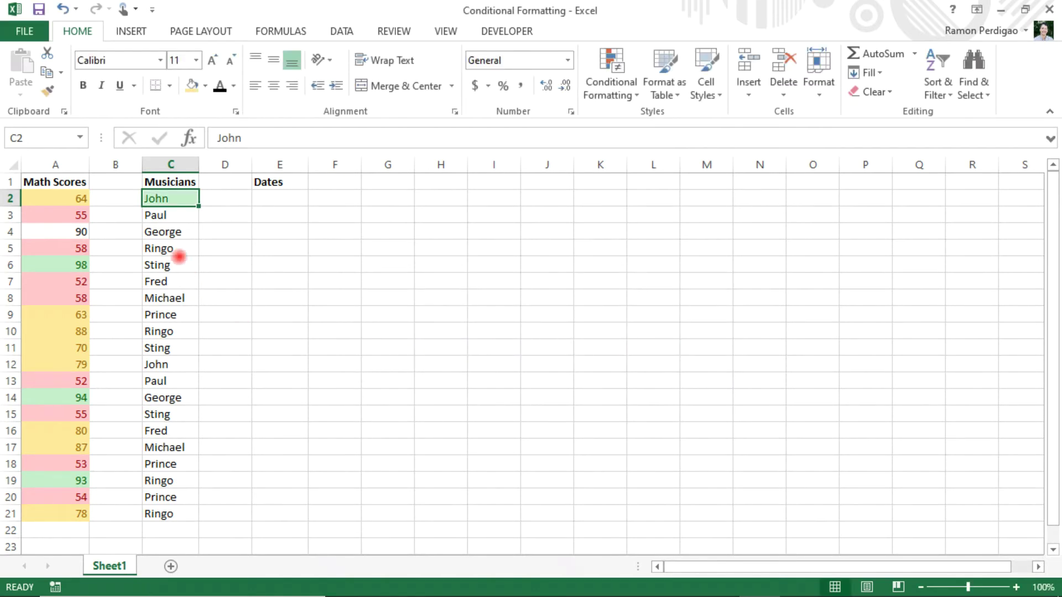
{"action": "left_click", "coordinate": [46, 89]}
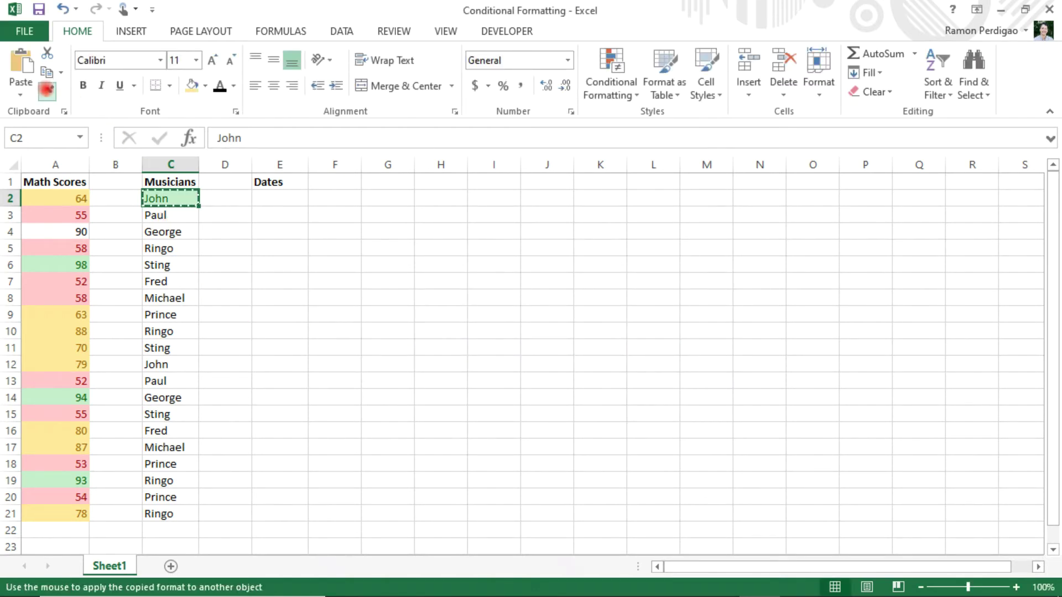
- Format-paint C2's John rule over C3:C21, then reselect the names C2:C21
{"action": "left_click", "coordinate": [183, 215]}
{"action": "left_click_drag", "start_coordinate": [182, 214], "coordinate": [179, 512]}
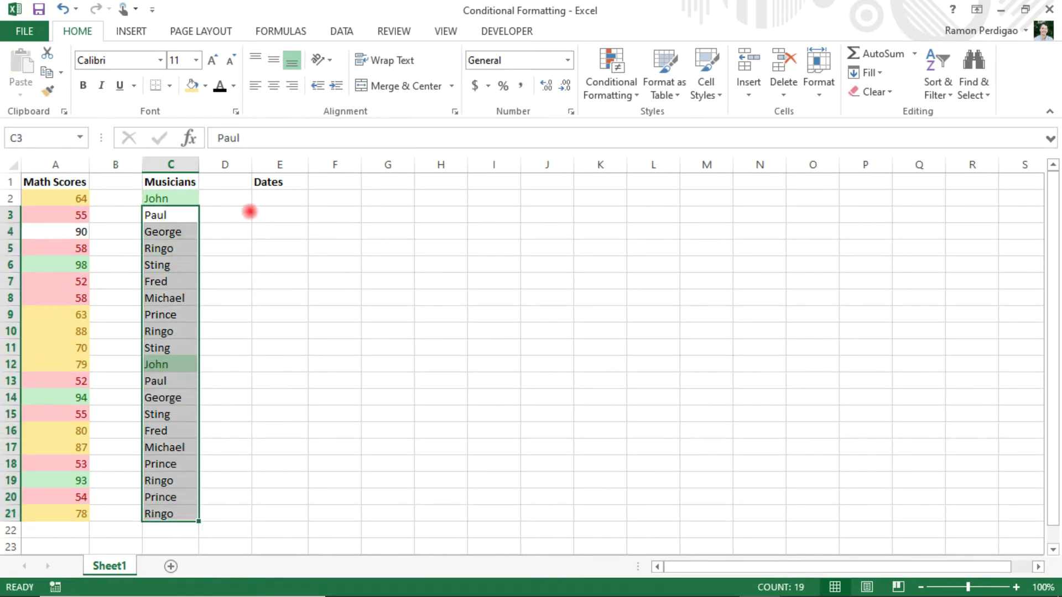
{"action": "left_click", "coordinate": [239, 181]}
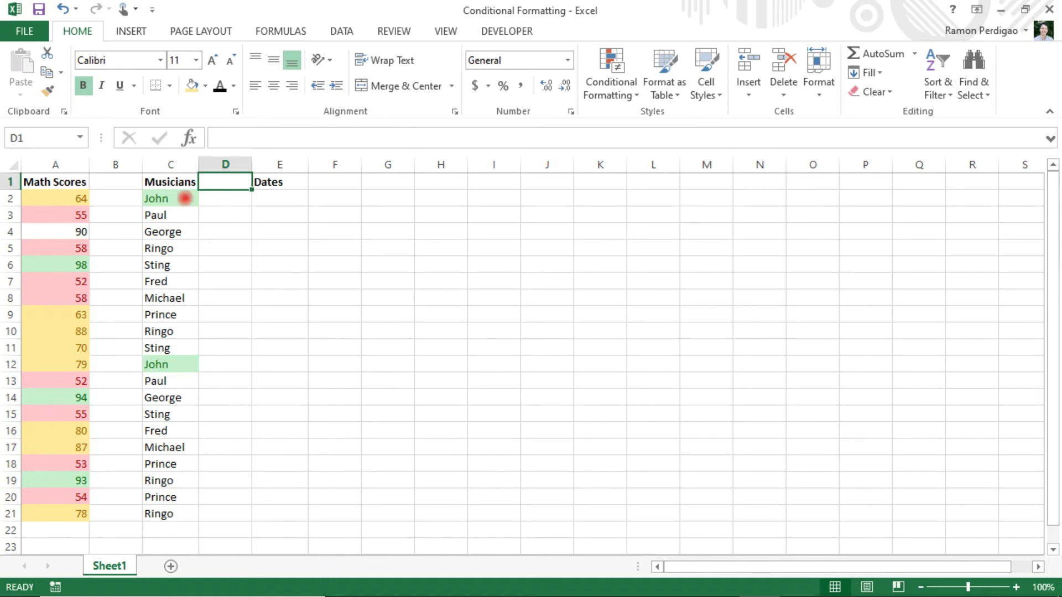
{"action": "left_click_drag", "start_coordinate": [184, 194], "coordinate": [187, 513]}
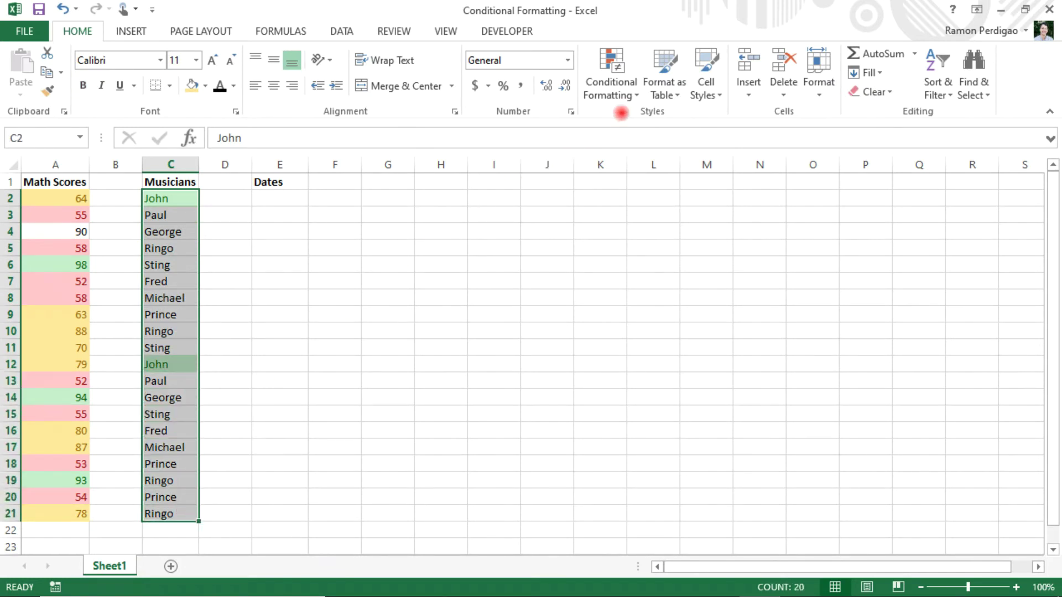
{"action": "left_click", "coordinate": [633, 94]}
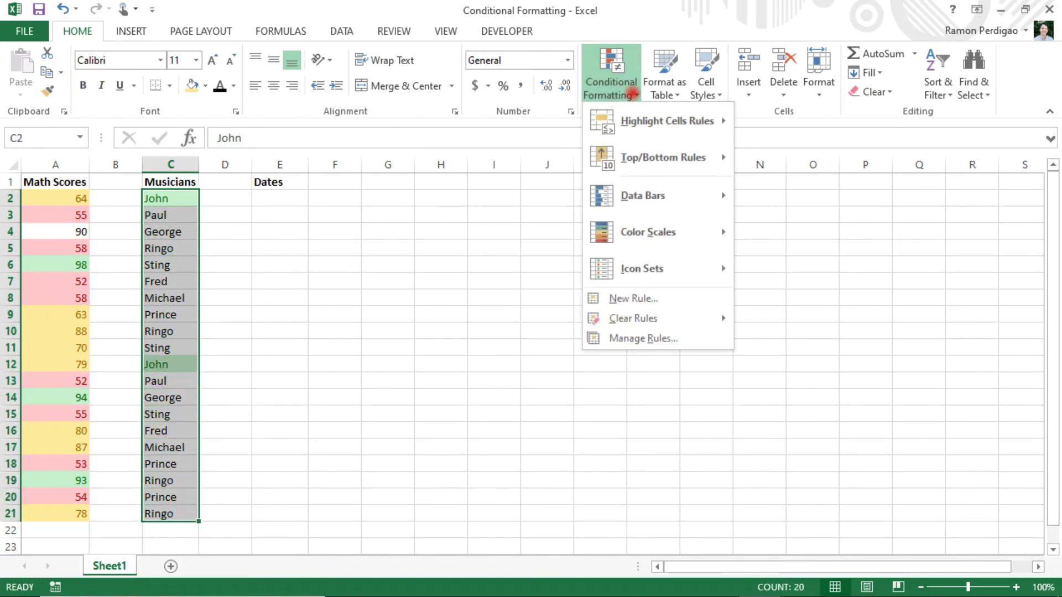
- Clear the conditional formatting rules from the Musicians names C2:C21
{"action": "mouse_move", "coordinate": [664, 318]}
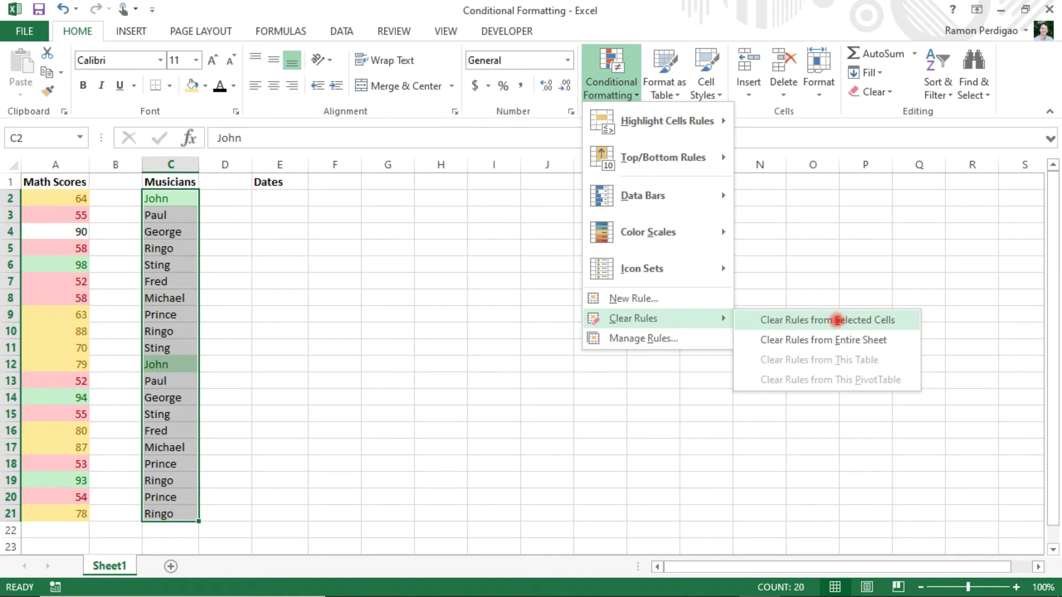
{"action": "left_click", "coordinate": [827, 320]}
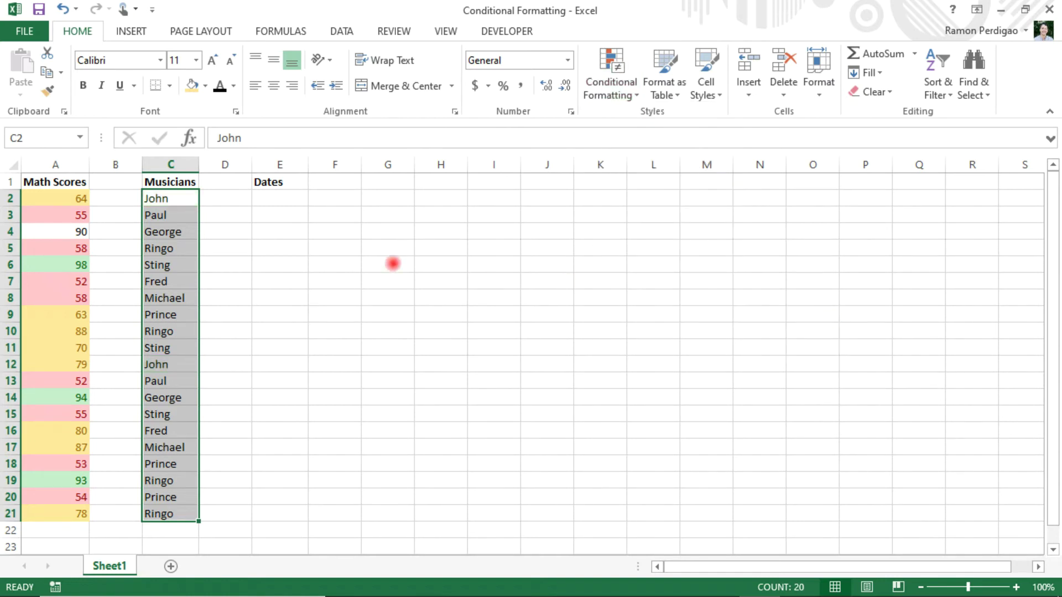
{"action": "left_click", "coordinate": [184, 198]}
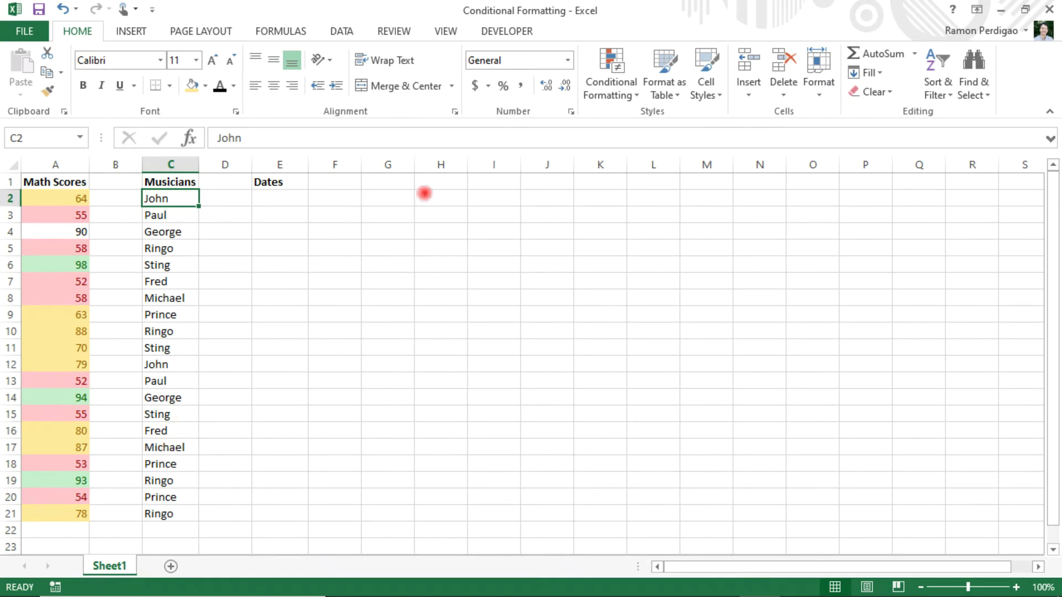
- Give C2 a 'Text that Contains a' rule with Yellow Fill with Dark Yellow Text
{"action": "left_click", "coordinate": [637, 96]}
{"action": "mouse_move", "coordinate": [636, 121]}
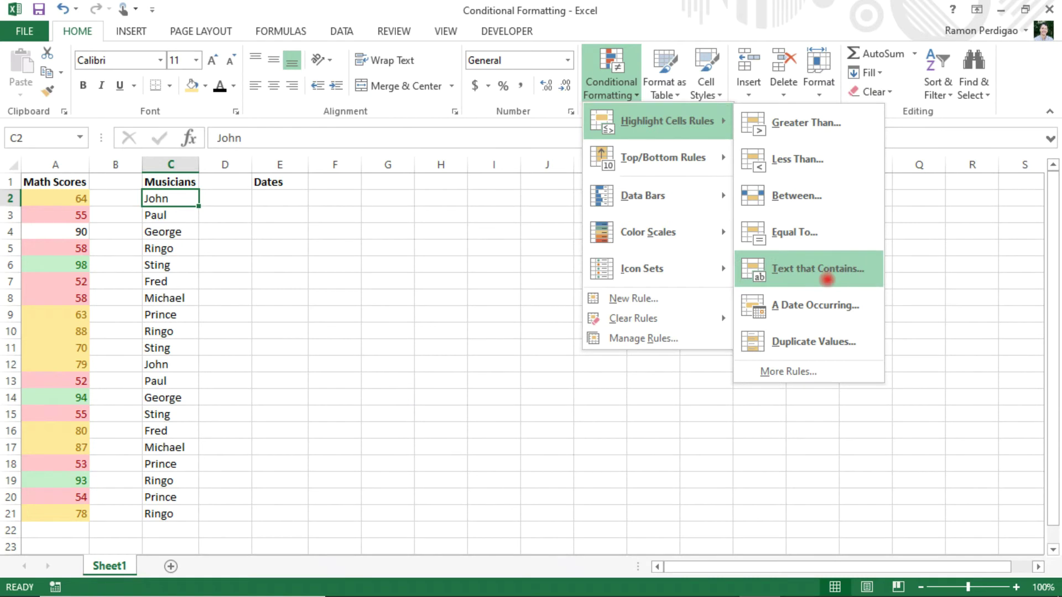
{"action": "left_click", "coordinate": [818, 271]}
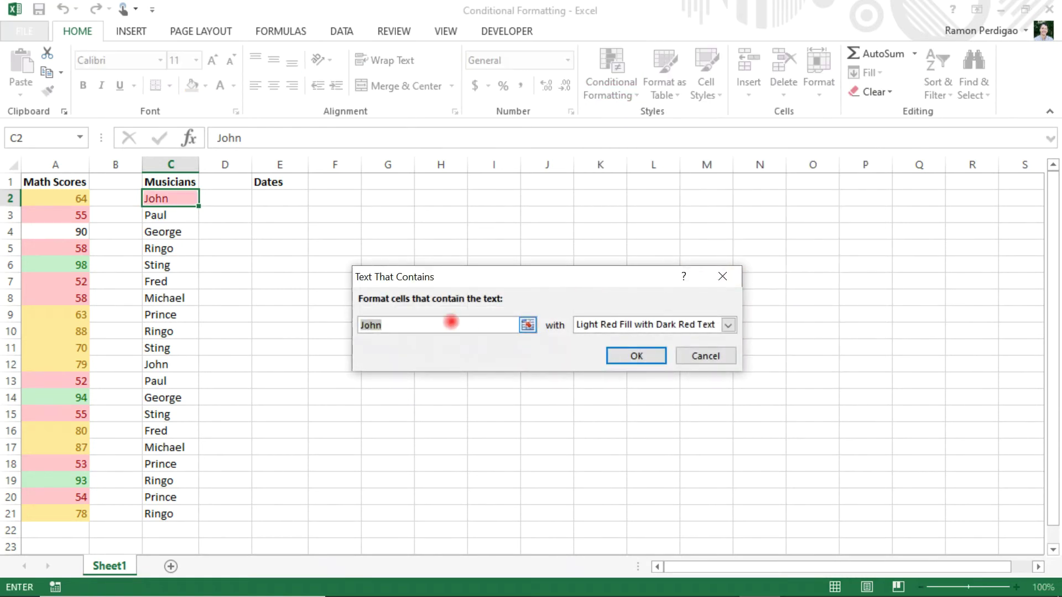
{"action": "key", "text": "BackSpace"}
{"action": "type", "text": "a"}
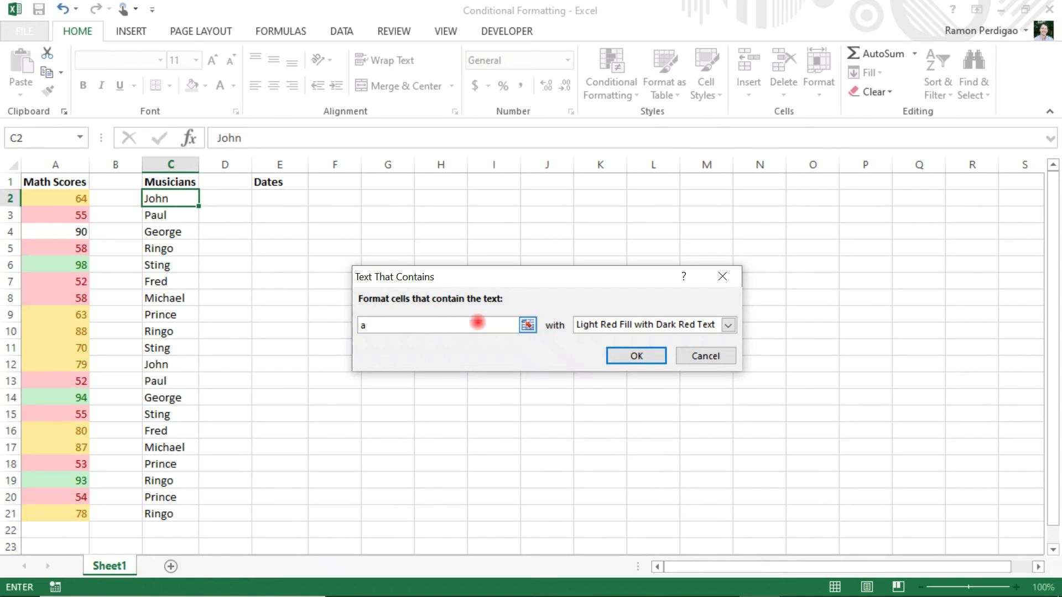
{"action": "left_click", "coordinate": [727, 324]}
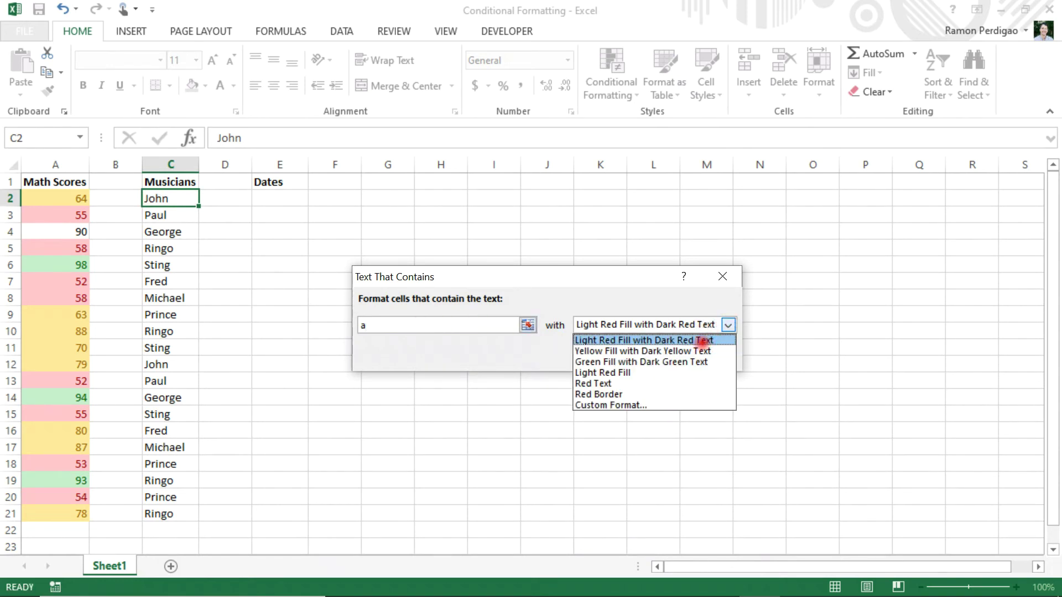
{"action": "left_click", "coordinate": [646, 350]}
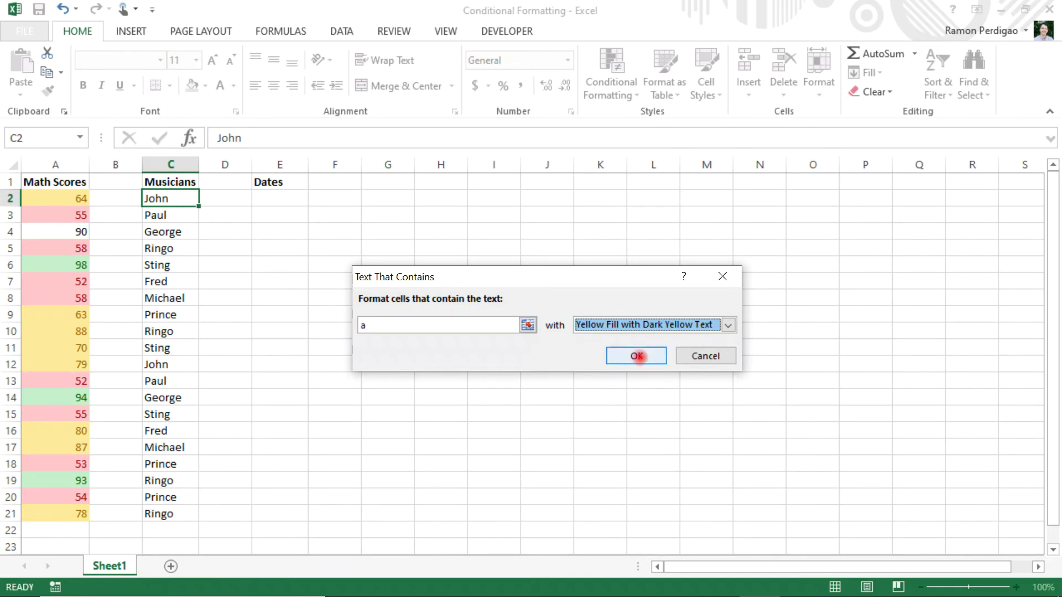
{"action": "left_click", "coordinate": [636, 355]}
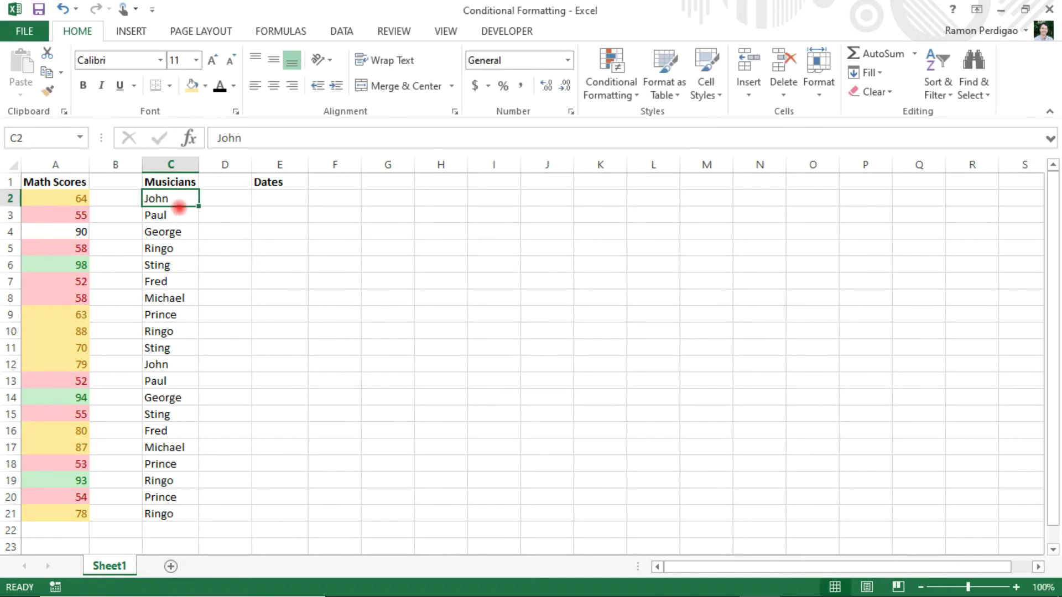
{"action": "left_click", "coordinate": [47, 90]}
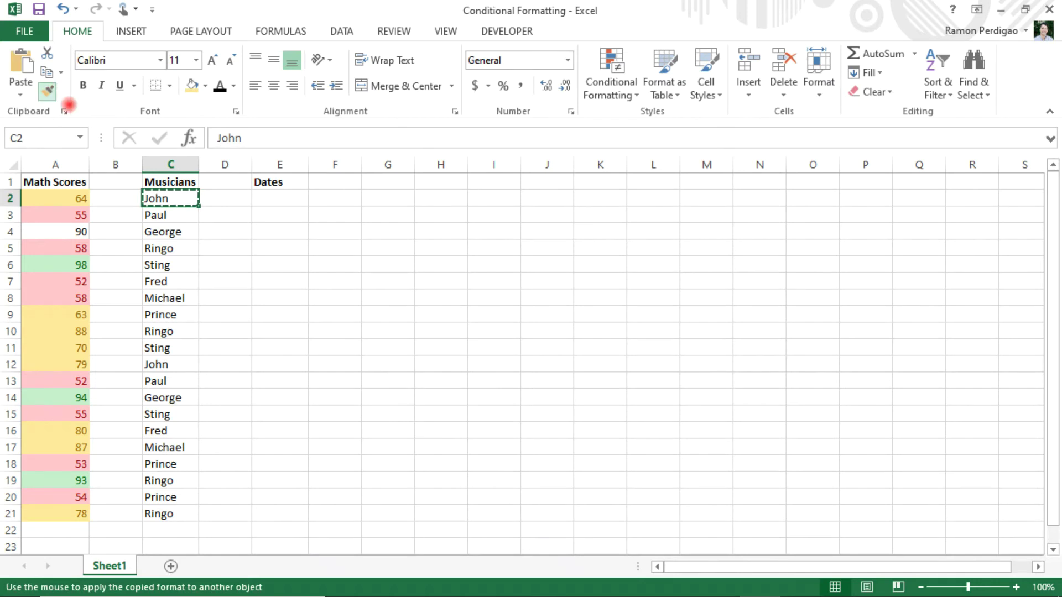
{"action": "left_click_drag", "start_coordinate": [182, 217], "coordinate": [184, 512]}
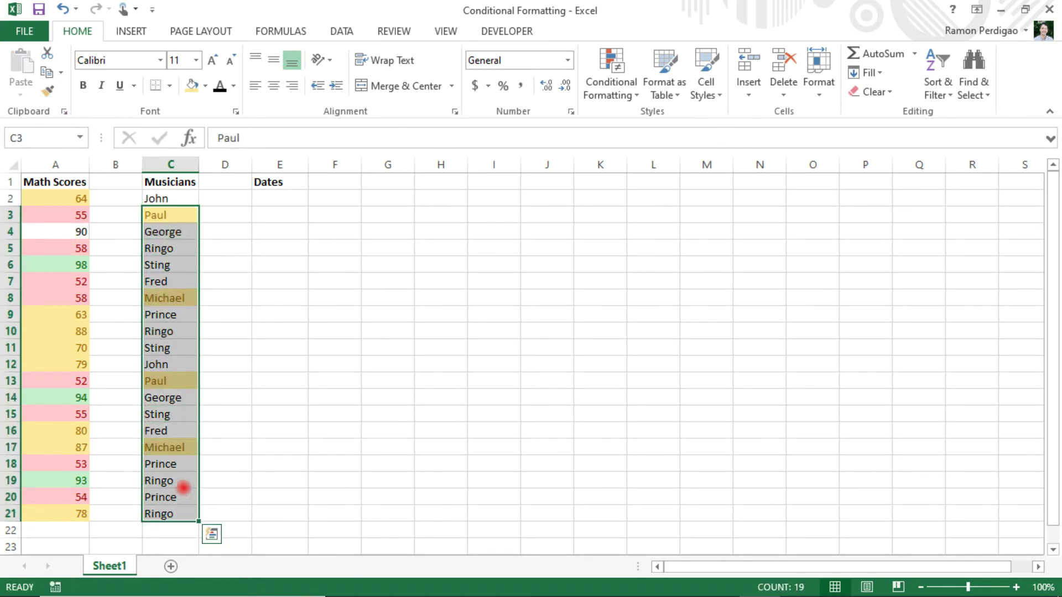
{"action": "left_click", "coordinate": [239, 182]}
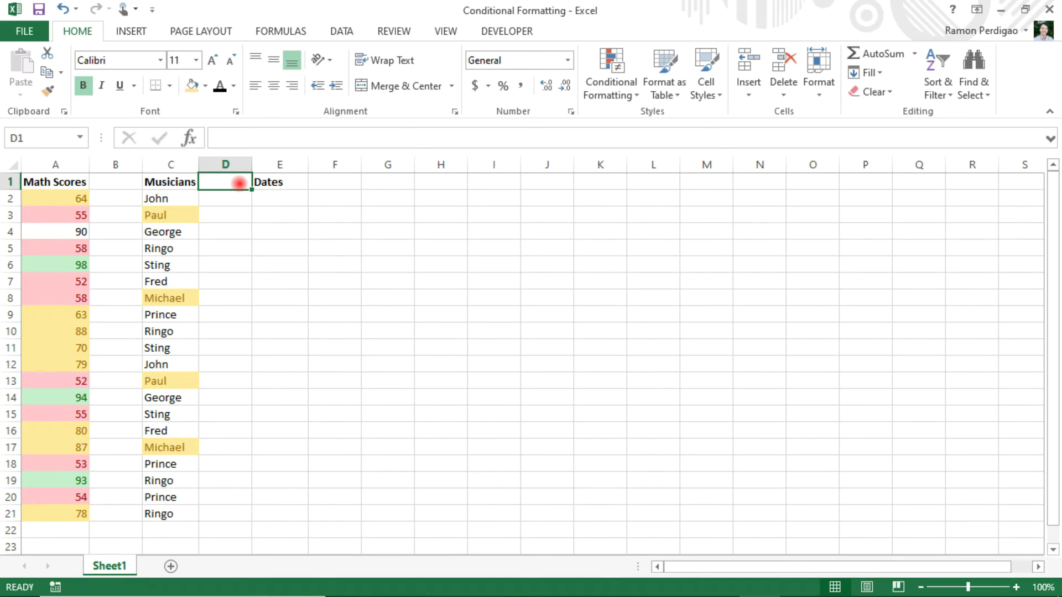
{"action": "left_click", "coordinate": [297, 202]}
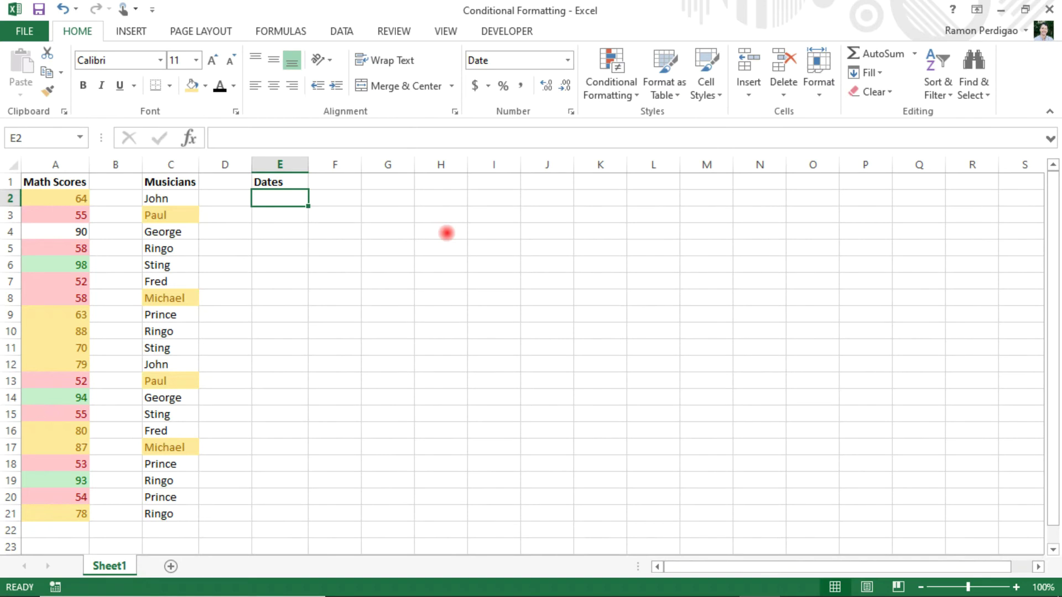
- Enter =TODAY() in E2 and the two-days-later formula =E2+2 in E3
{"action": "type", "text": "="}
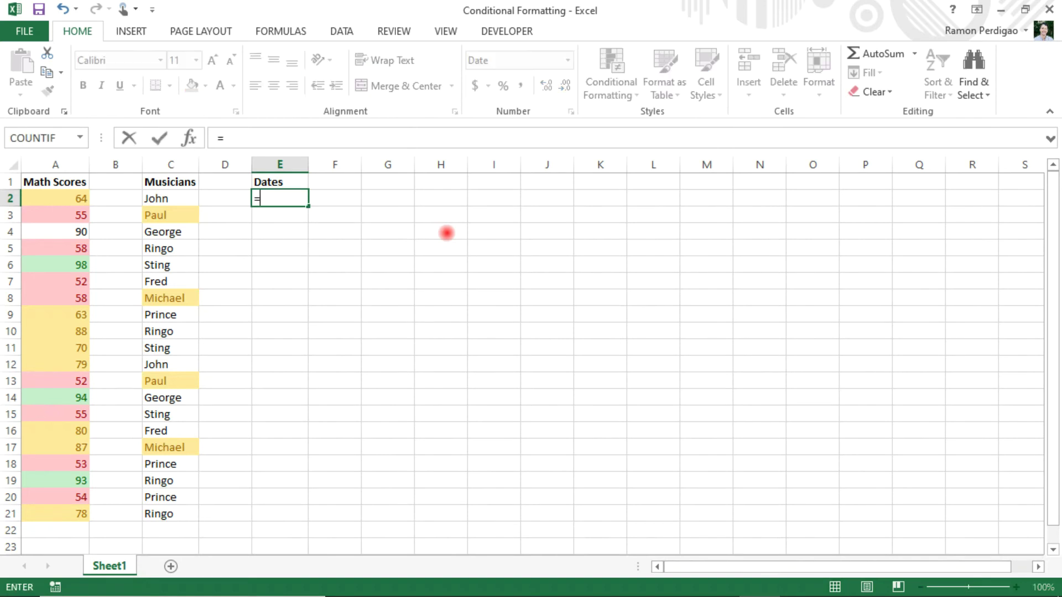
{"action": "type", "text": "tod"}
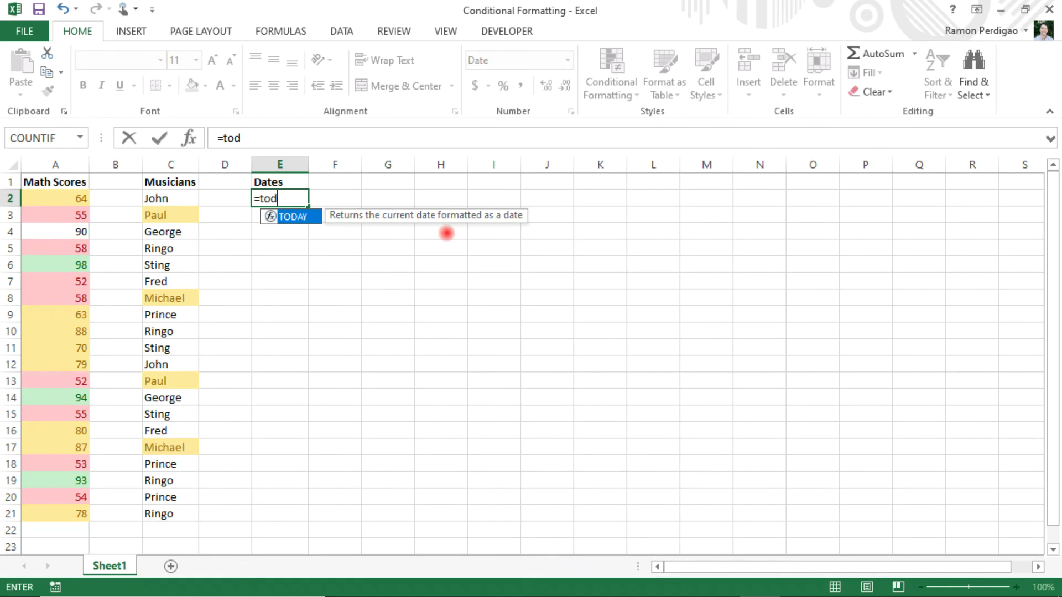
{"action": "type", "text": "ay()"}
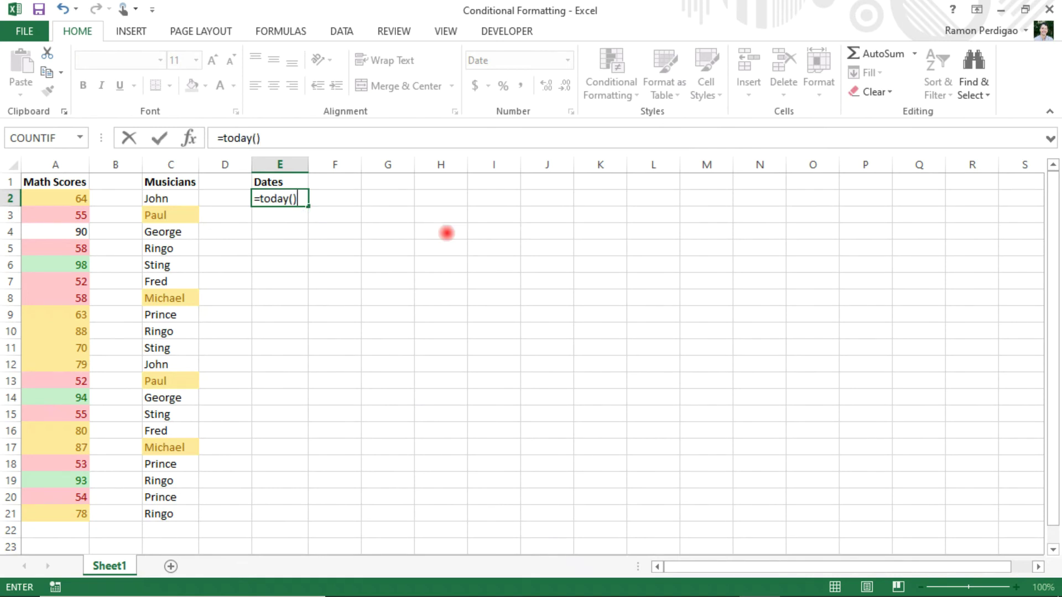
{"action": "key", "text": "Return"}
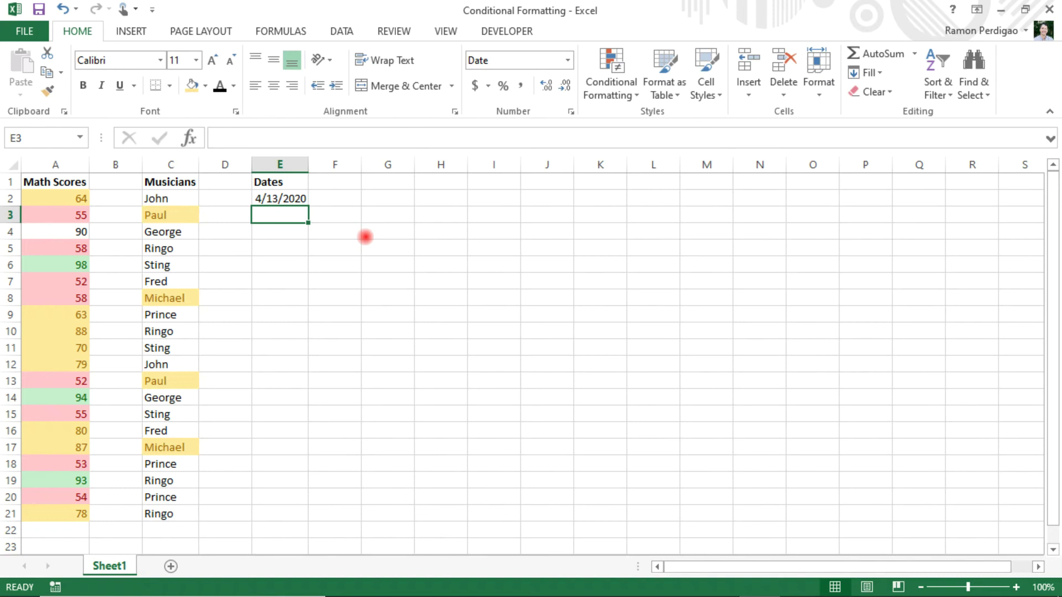
{"action": "type", "text": "="}
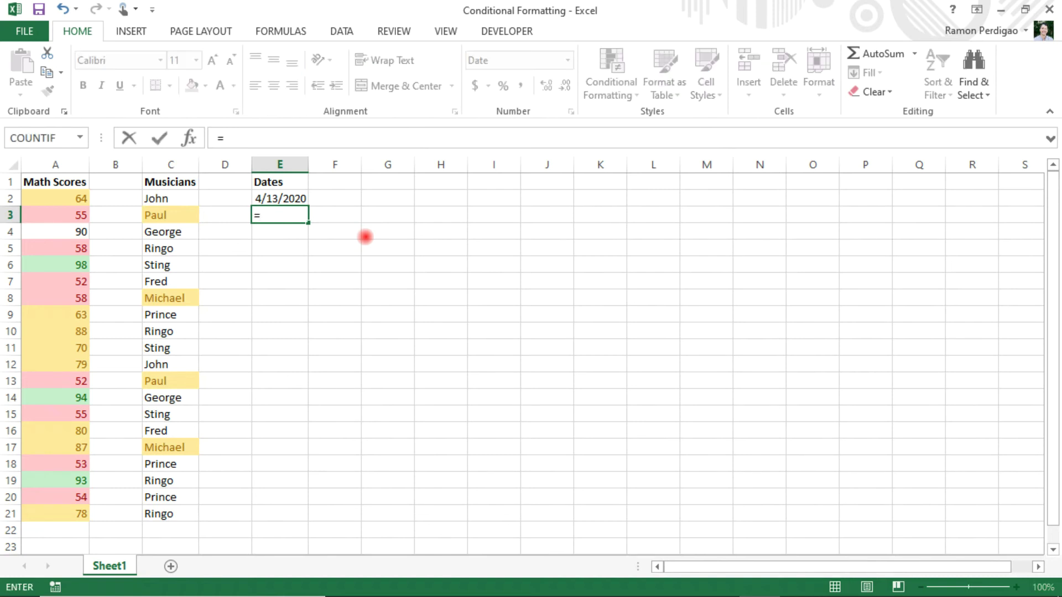
{"action": "key", "text": "Up"}
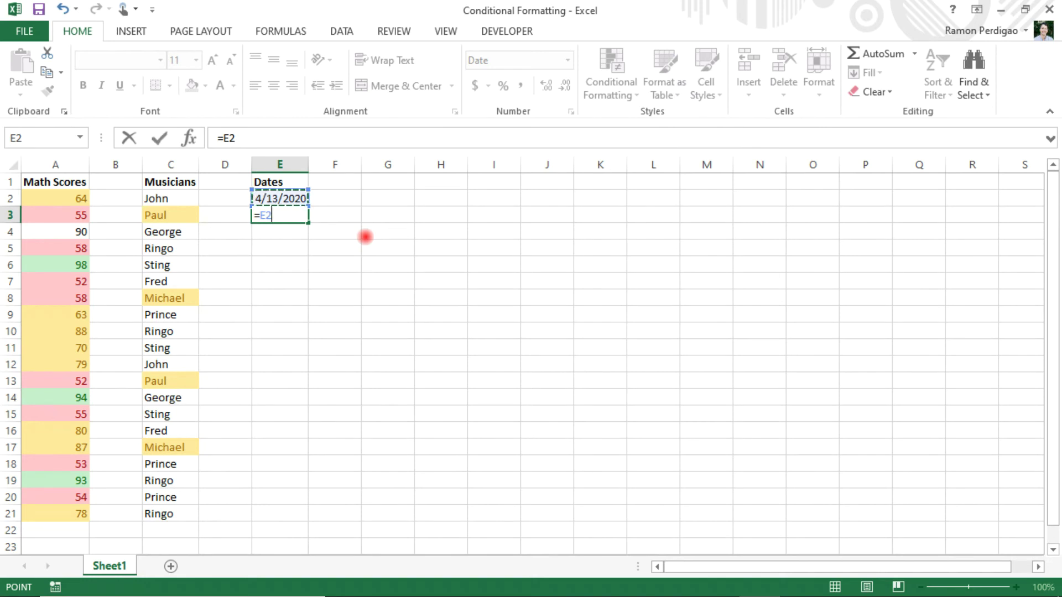
{"action": "type", "text": "+"}
{"action": "key", "text": "Return"}
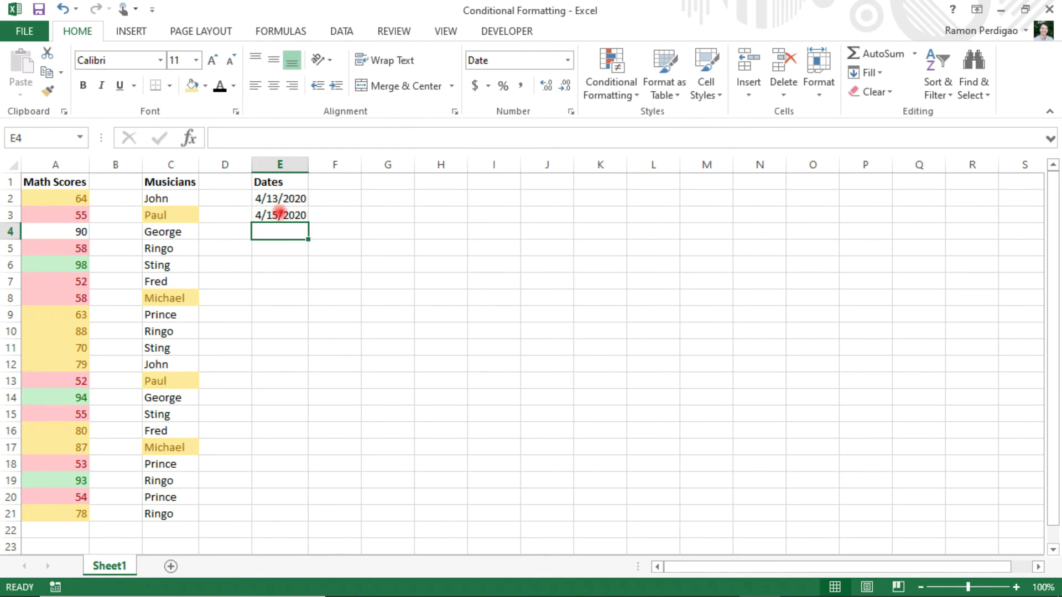
- Fill E3's formula down through E21
{"action": "left_click", "coordinate": [280, 213]}
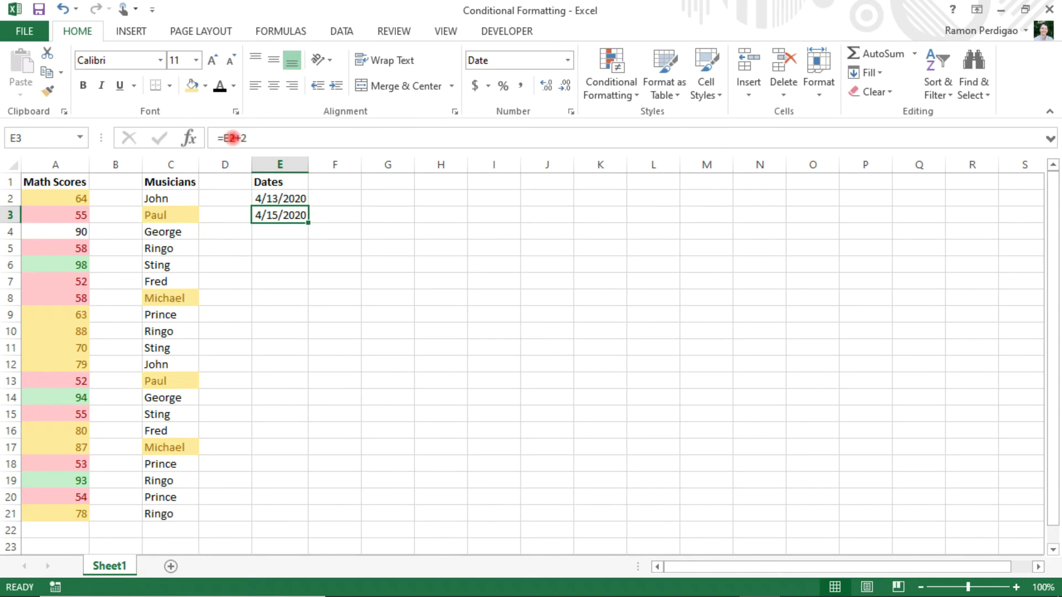
{"action": "left_click_drag", "start_coordinate": [308, 221], "coordinate": [290, 518]}
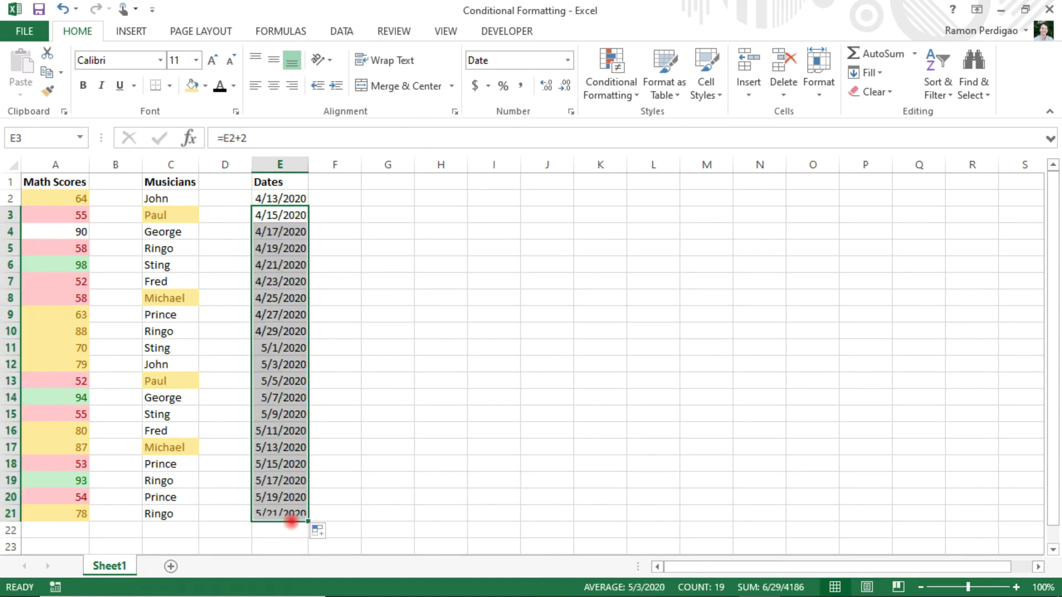
{"action": "left_click", "coordinate": [271, 196]}
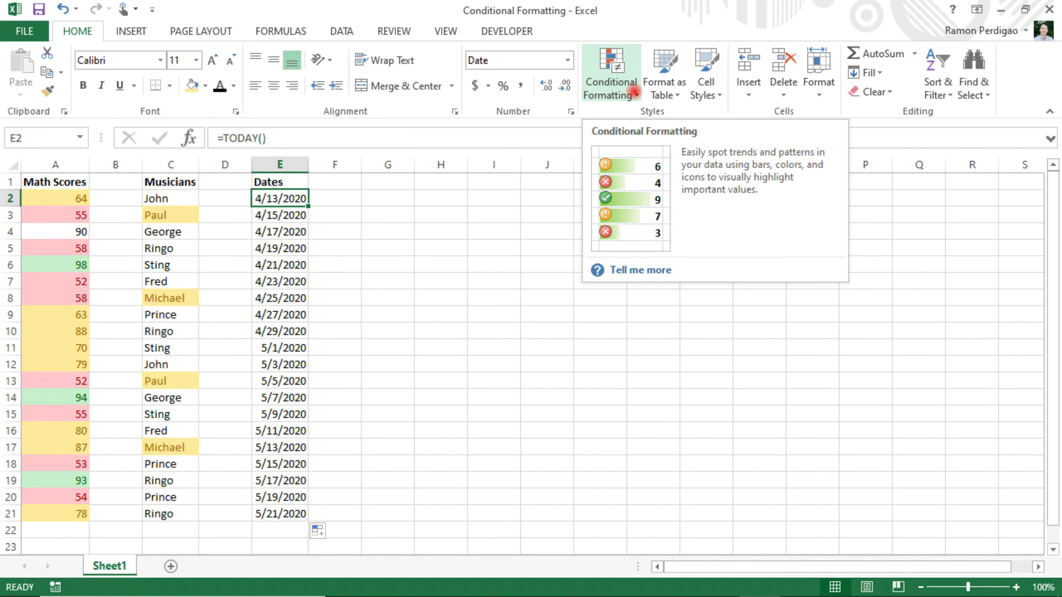
- Give E2 an 'A Date Occurring: Next month' rule with Green Fill with Dark Green Text
{"action": "left_click", "coordinate": [634, 92]}
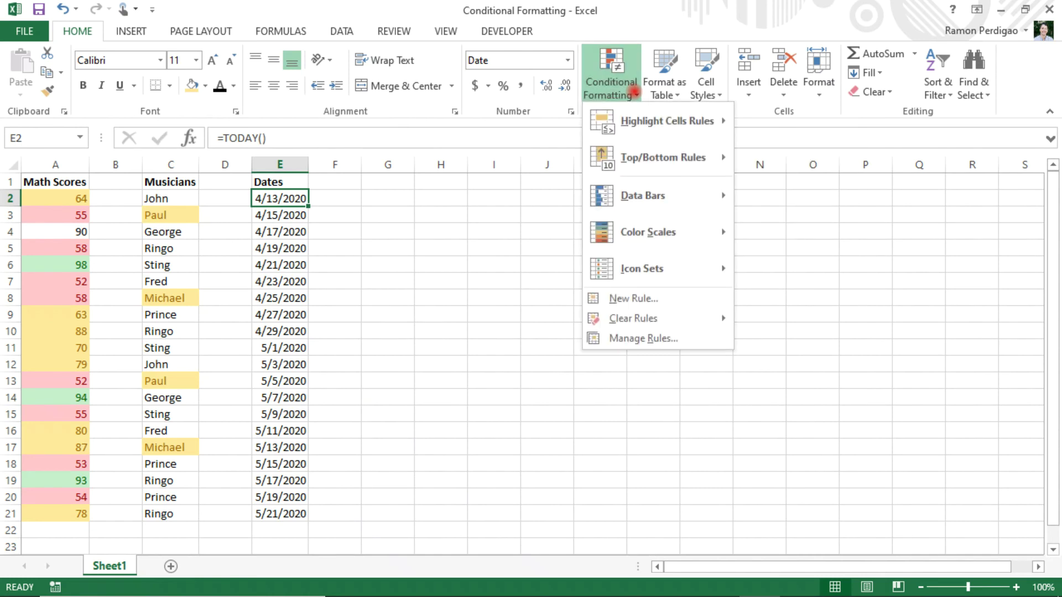
{"action": "mouse_move", "coordinate": [629, 114]}
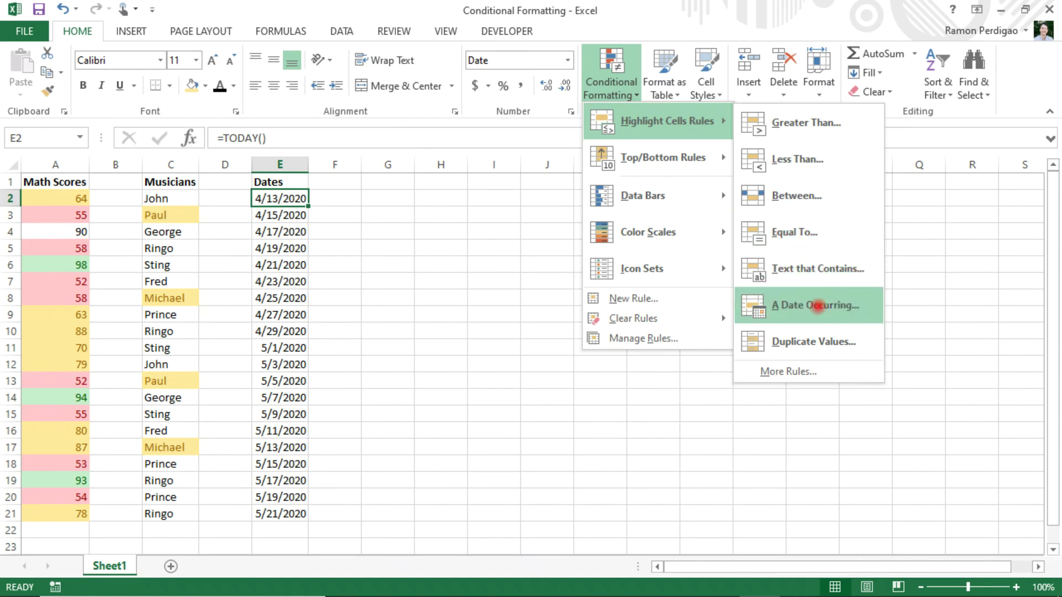
{"action": "left_click", "coordinate": [817, 304]}
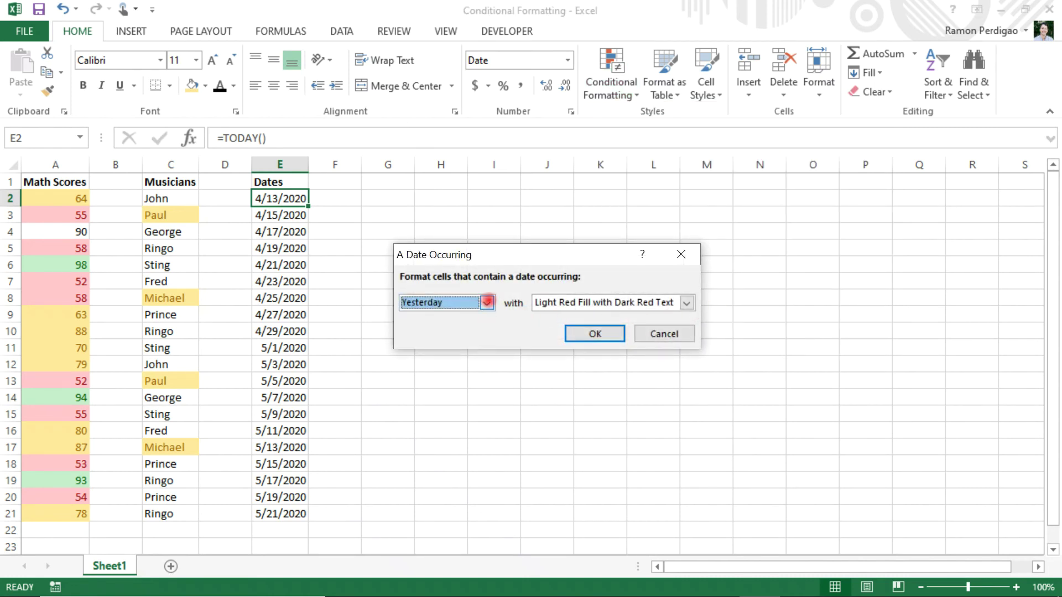
{"action": "left_click", "coordinate": [487, 302]}
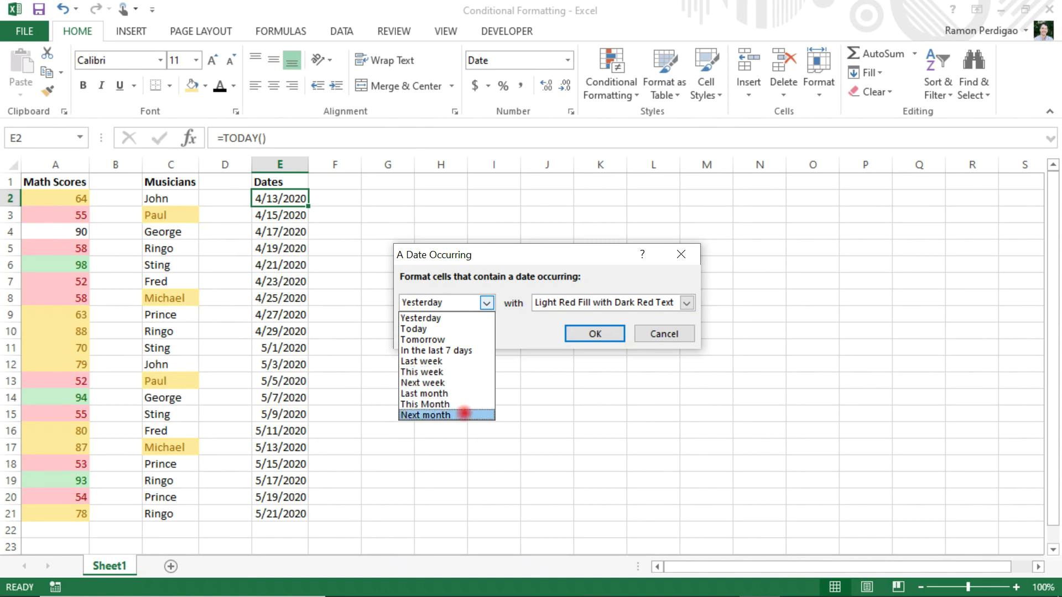
{"action": "left_click", "coordinate": [463, 414]}
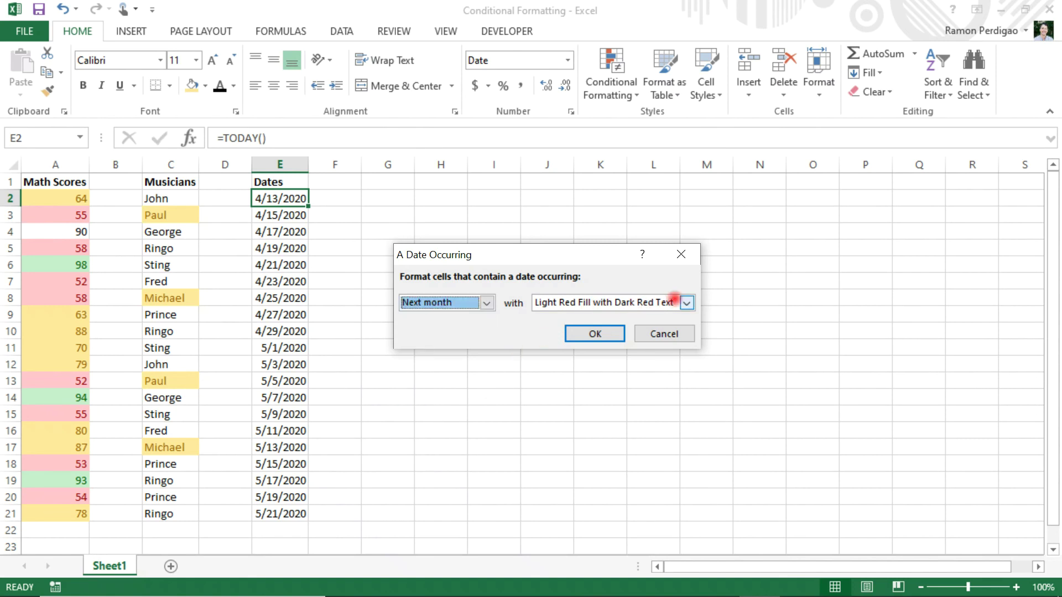
{"action": "left_click", "coordinate": [687, 302]}
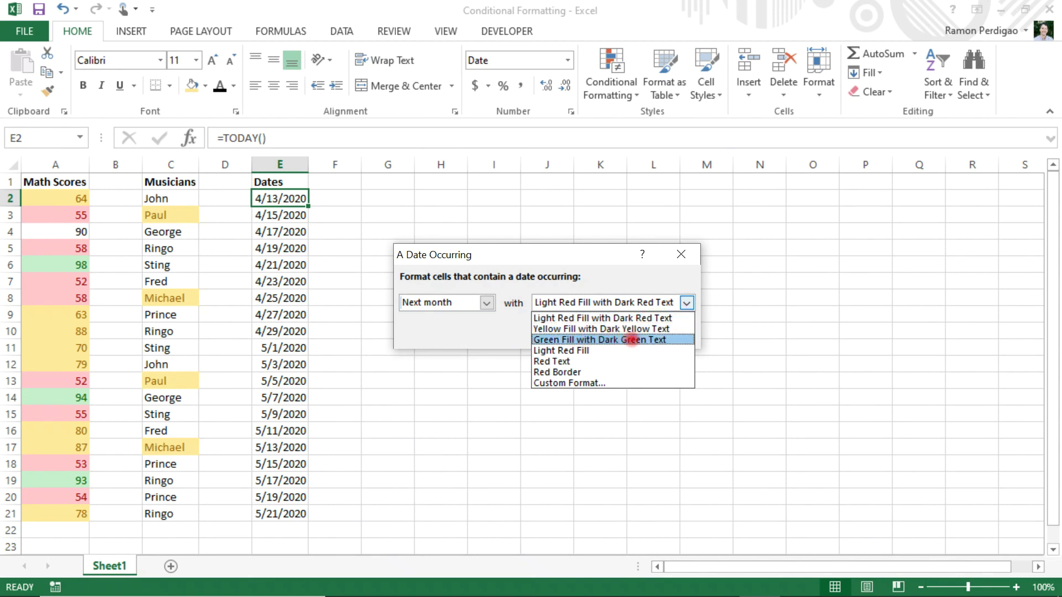
{"action": "left_click", "coordinate": [627, 339]}
{"action": "left_click", "coordinate": [597, 333]}
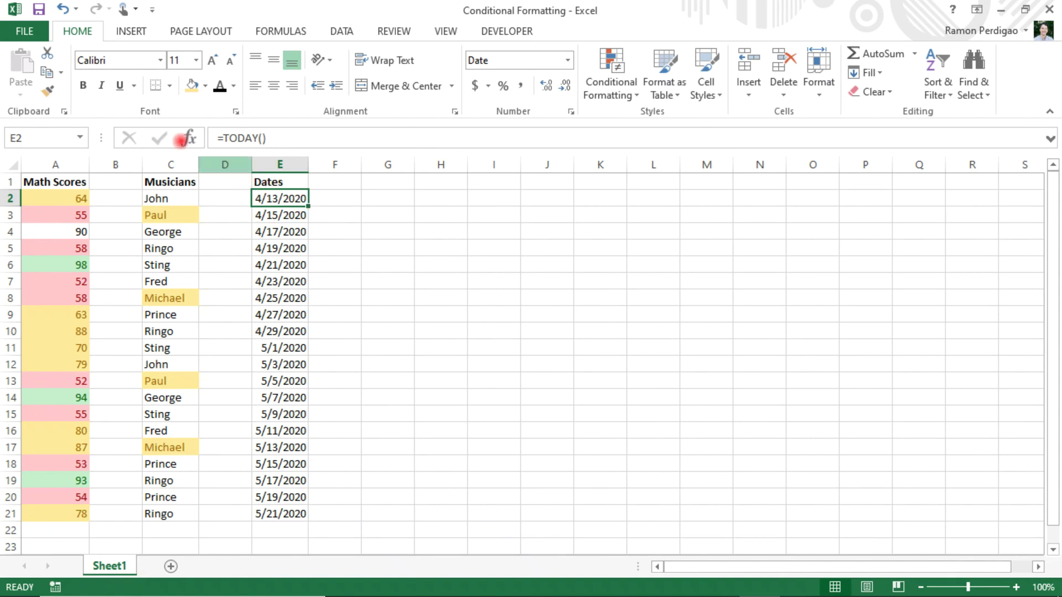
- Format-paint E2's next-month rule over E3:E21 so the May dates turn green
{"action": "left_click", "coordinate": [48, 91]}
{"action": "mouse_move", "coordinate": [276, 215]}
{"action": "left_mouse_down"}
{"action": "mouse_move", "coordinate": [295, 397]}
{"action": "mouse_move", "coordinate": [289, 511]}
{"action": "left_mouse_up"}
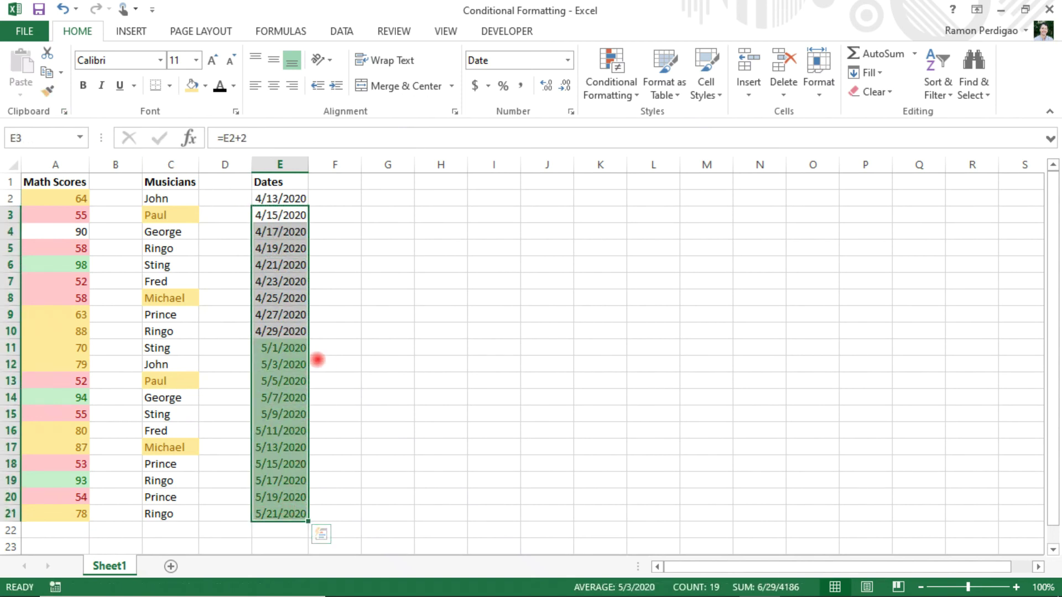
{"action": "left_click", "coordinate": [329, 349]}
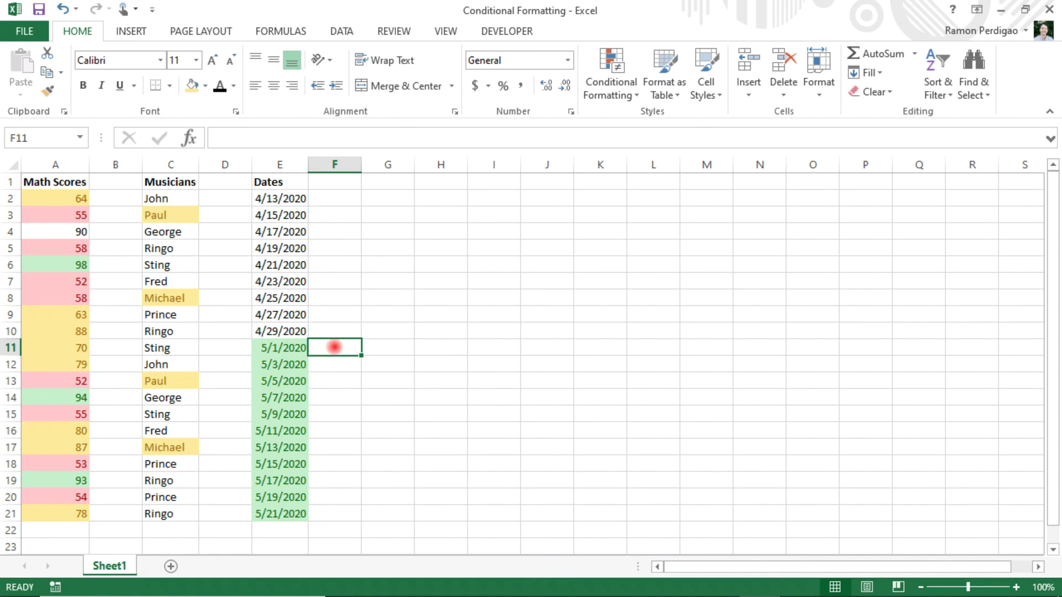
{"action": "left_click_drag", "start_coordinate": [285, 348], "coordinate": [290, 510]}
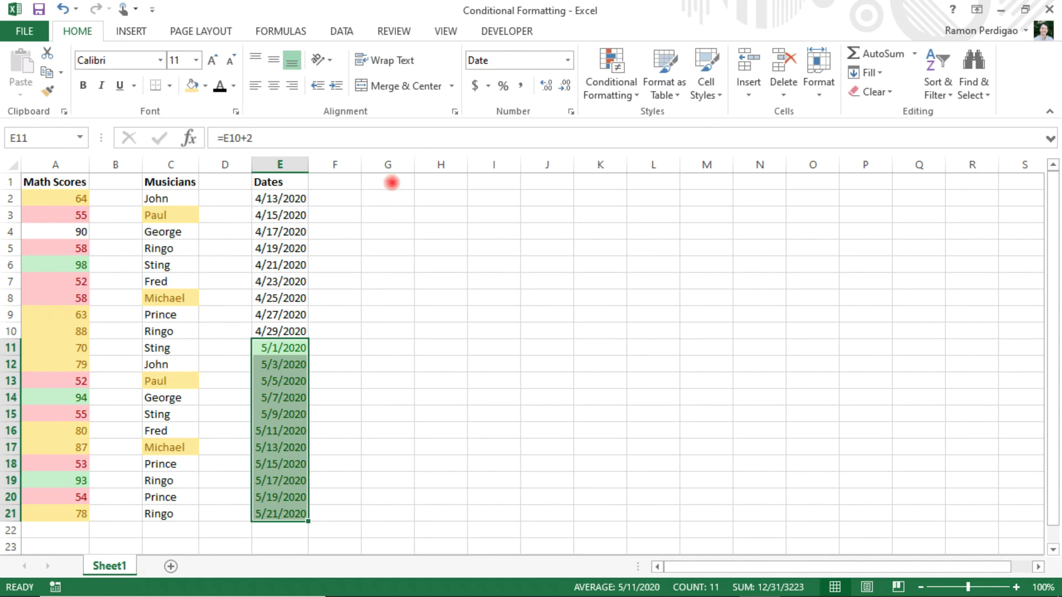
{"action": "left_click", "coordinate": [389, 184]}
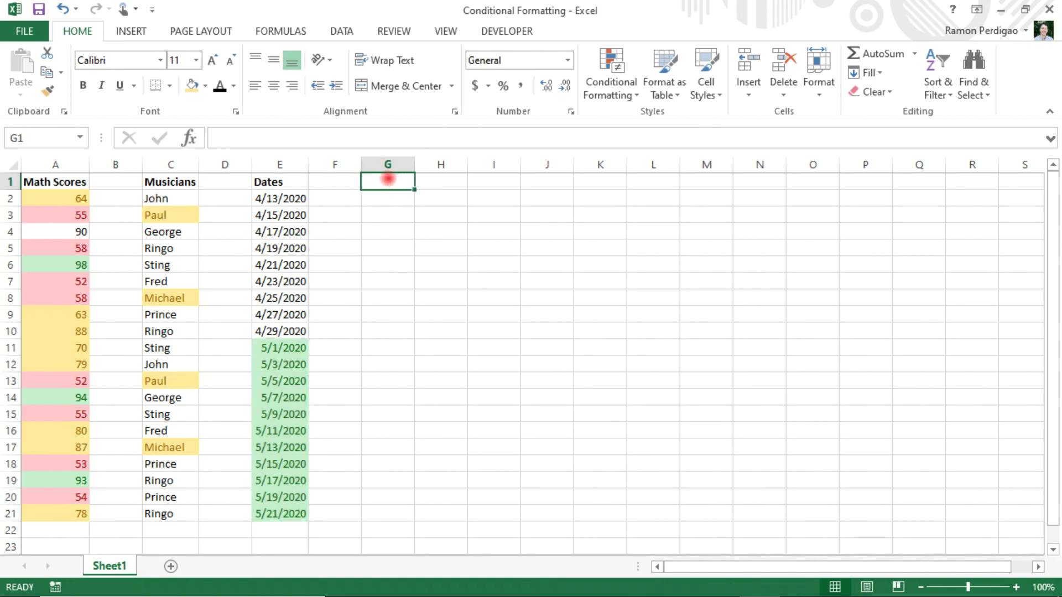